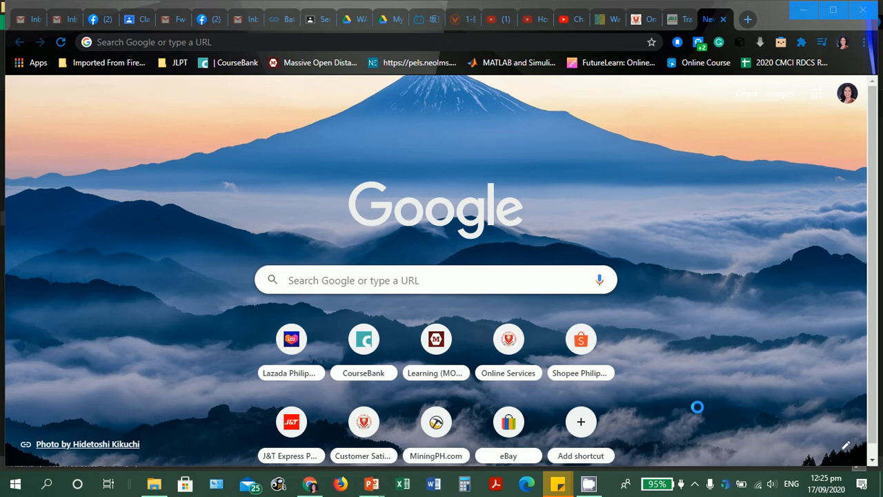
# Step: Open tinkercad.com in the browser and maximize the window
pyautogui.click(205, 40)
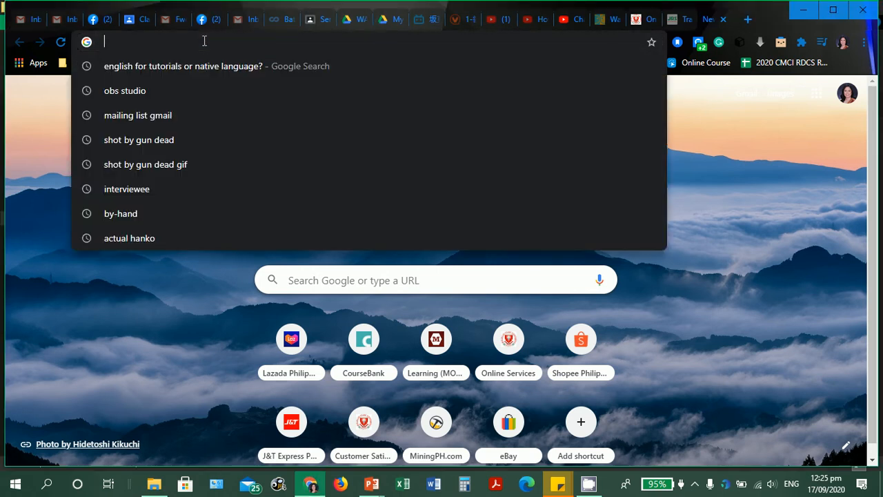
pyautogui.write('tinker')
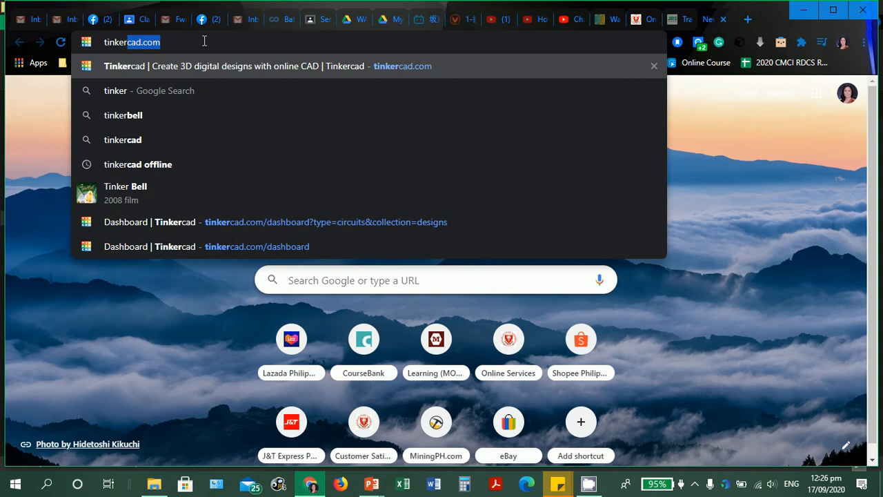
pyautogui.write('cad.com')
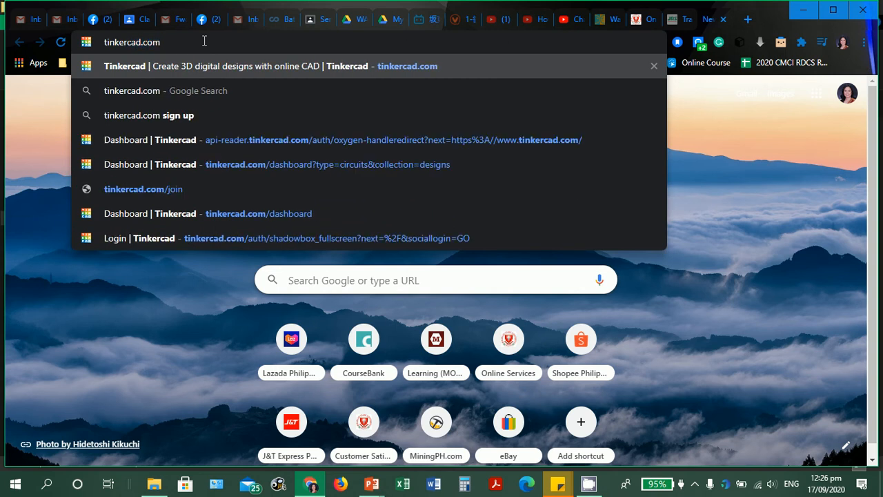
pyautogui.press('Return')
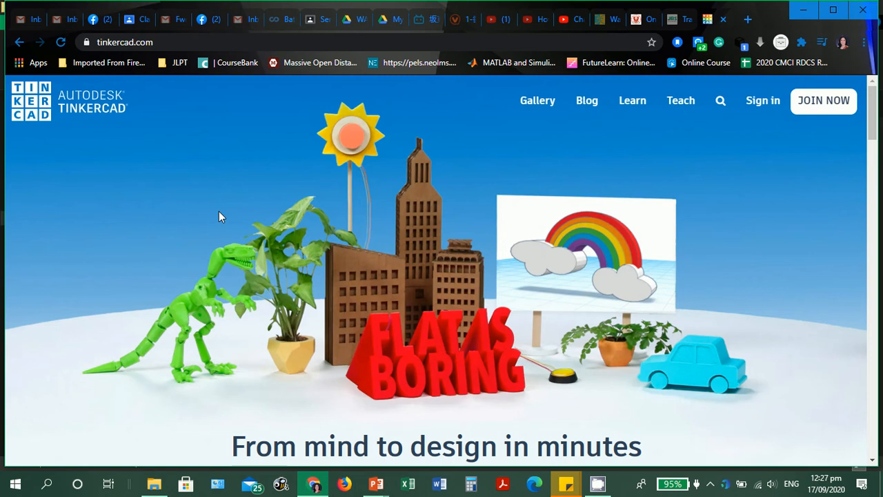
pyautogui.click(833, 9)
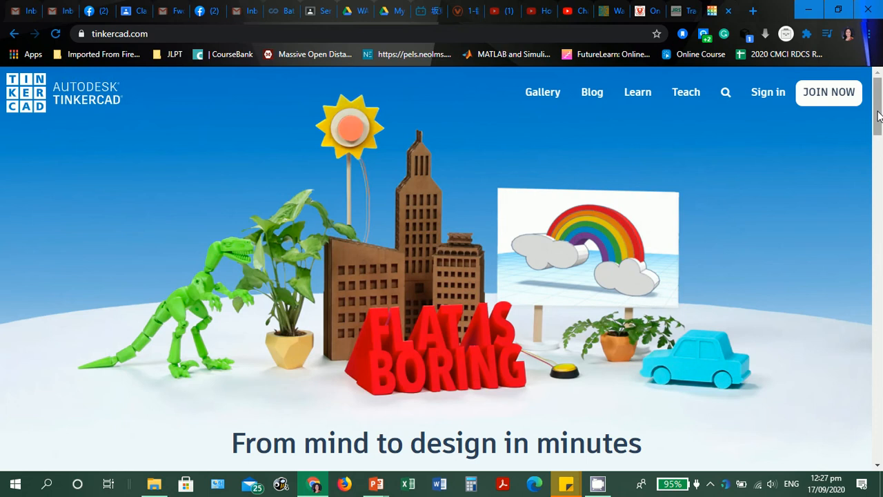
# Step: Start creating a personal Tinkercad account, expand the additional sign-in options and choose Google as the sign-in method
pyautogui.click(816, 101)
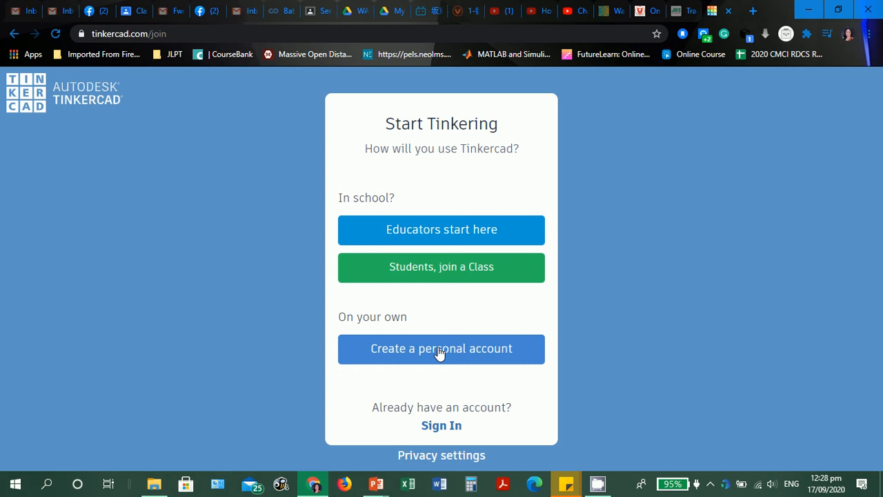
pyautogui.click(523, 354)
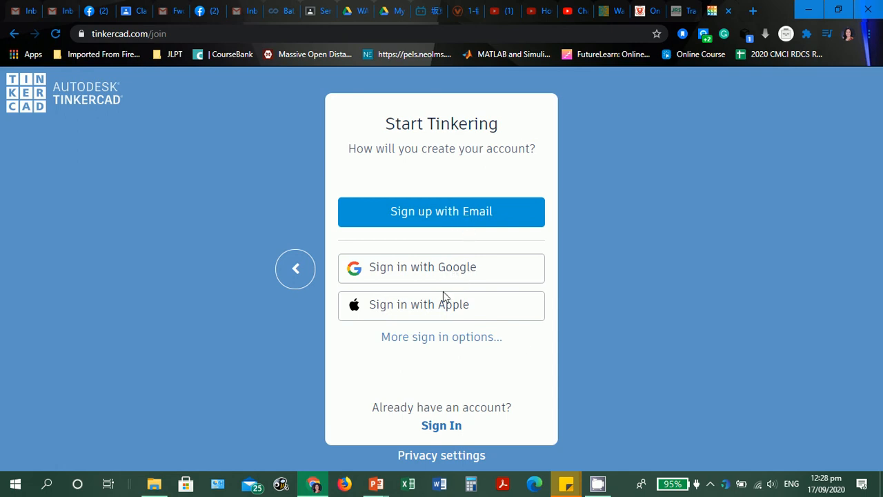
pyautogui.click(455, 338)
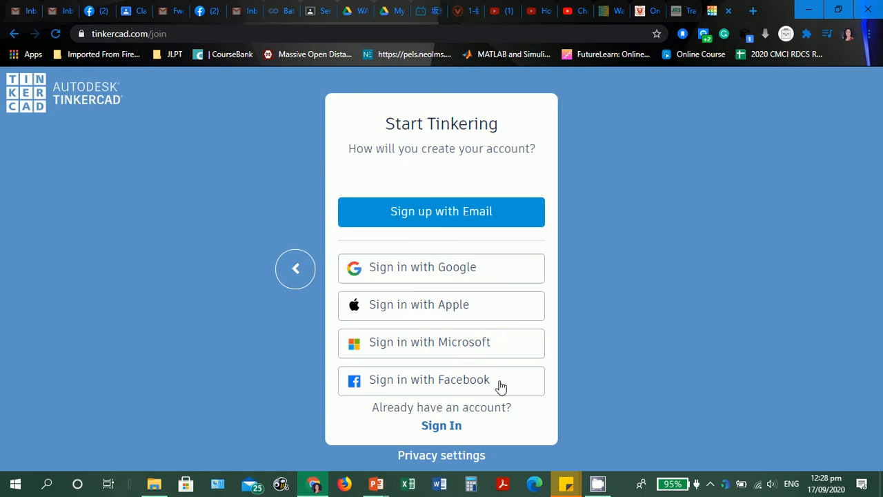
pyautogui.click(456, 271)
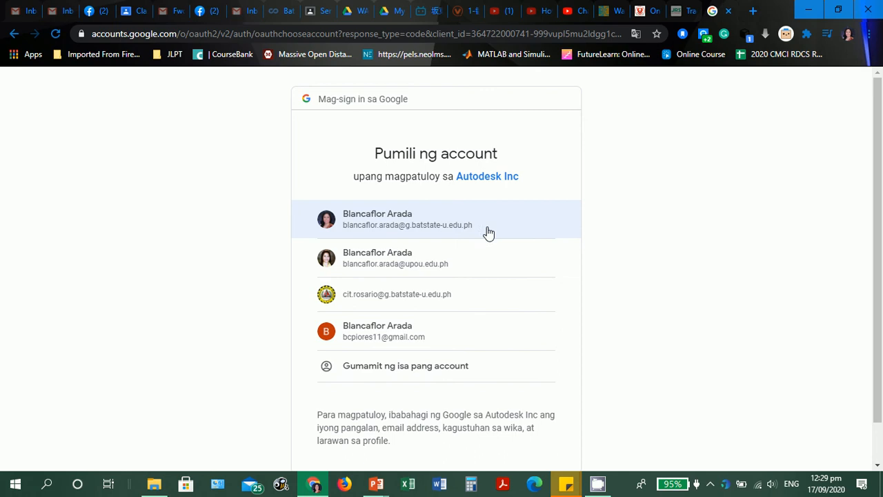
# Step: Leave the Google account chooser and go back to the Tinkercad home page
pyautogui.click(15, 35)
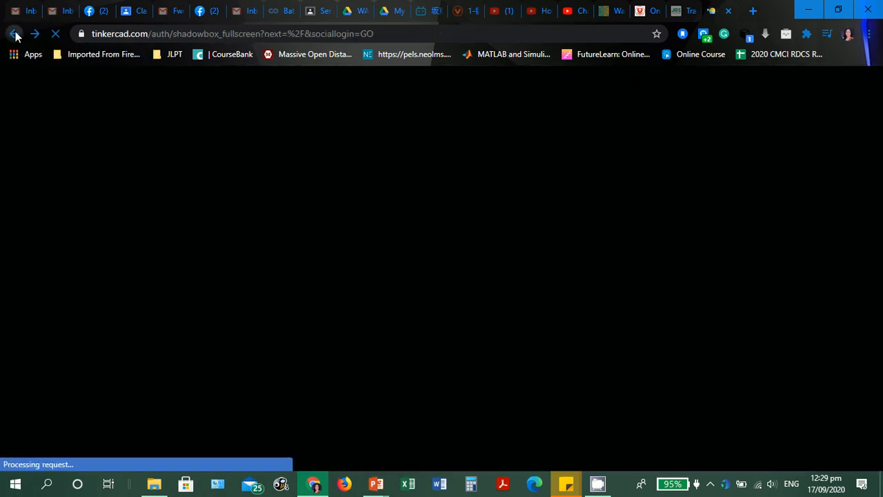
pyautogui.rightClick(15, 35)
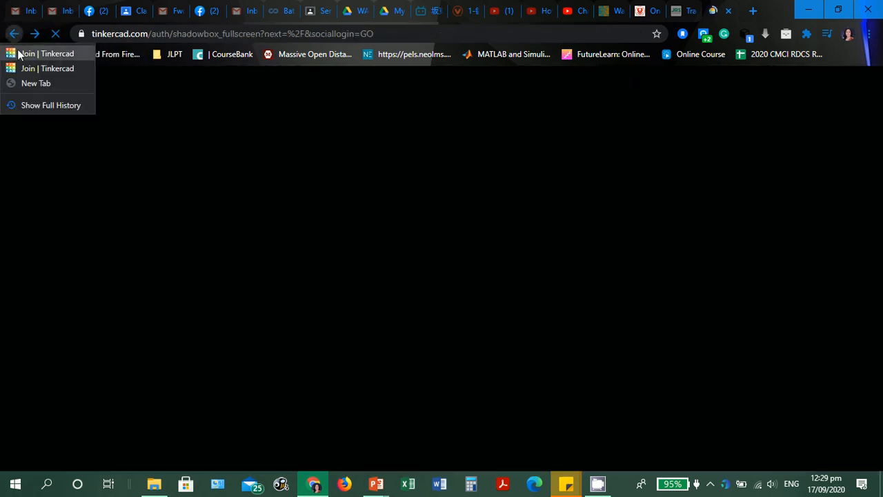
pyautogui.click(18, 54)
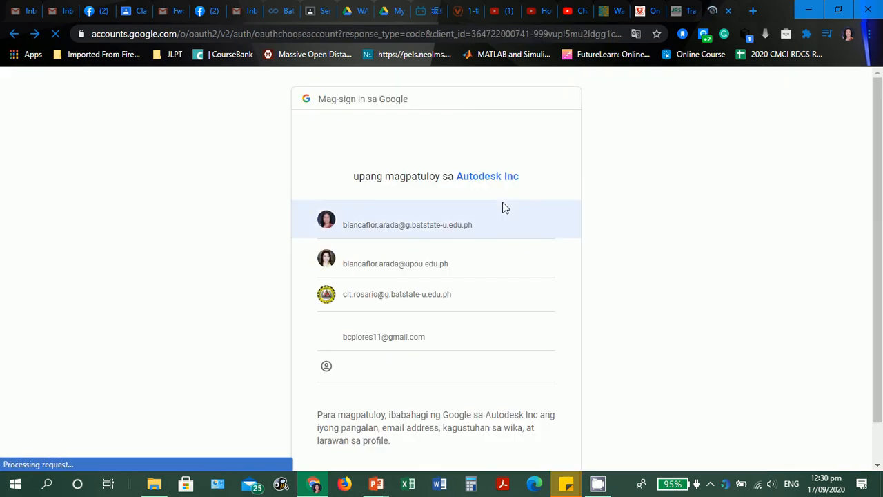
pyautogui.rightClick(14, 34)
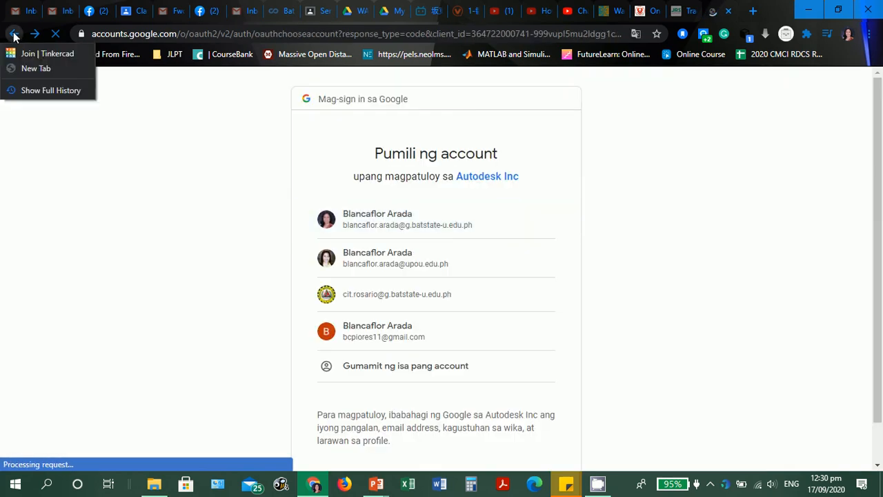
pyautogui.click(18, 54)
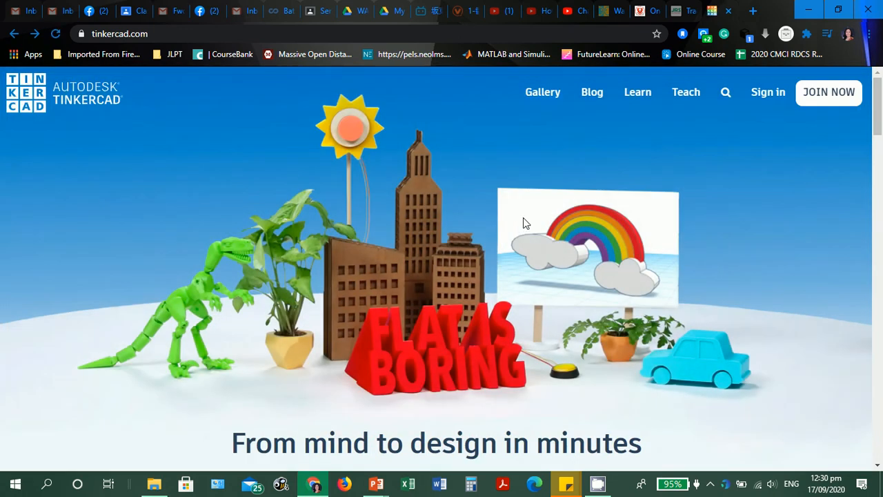
# Step: Sign in to the existing Tinkercad account with Google, using the first listed university account
pyautogui.click(763, 96)
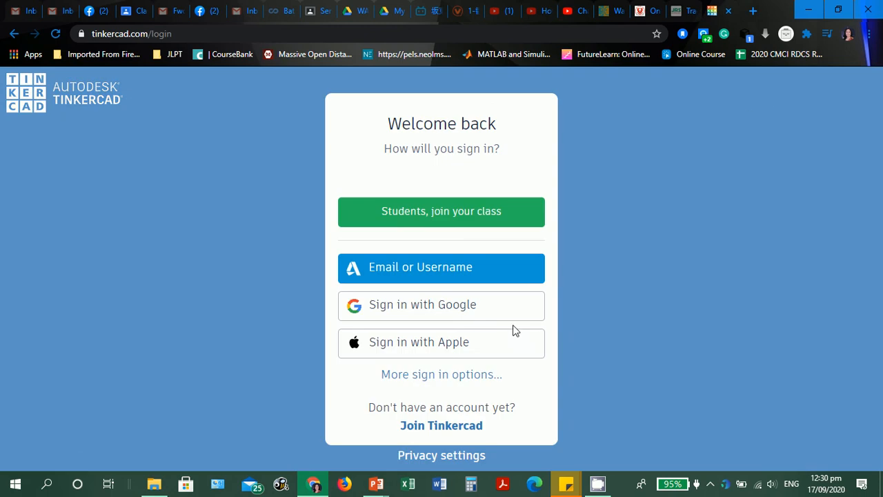
pyautogui.click(445, 312)
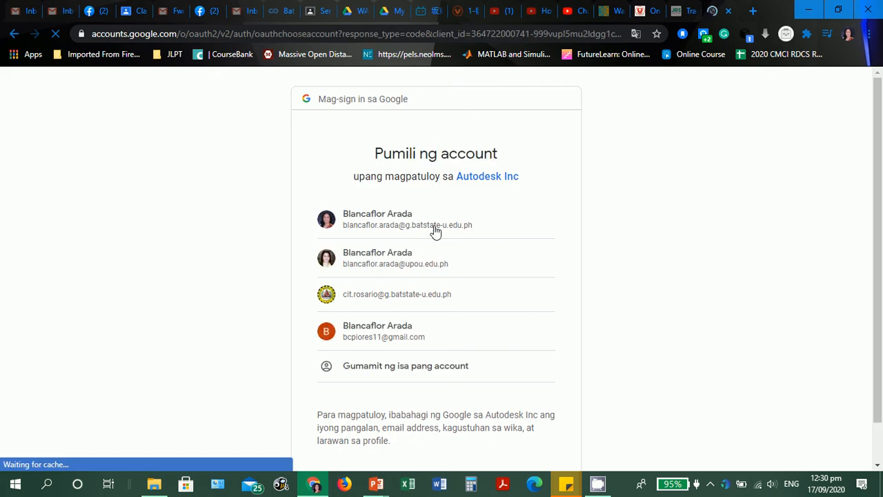
pyautogui.click(436, 231)
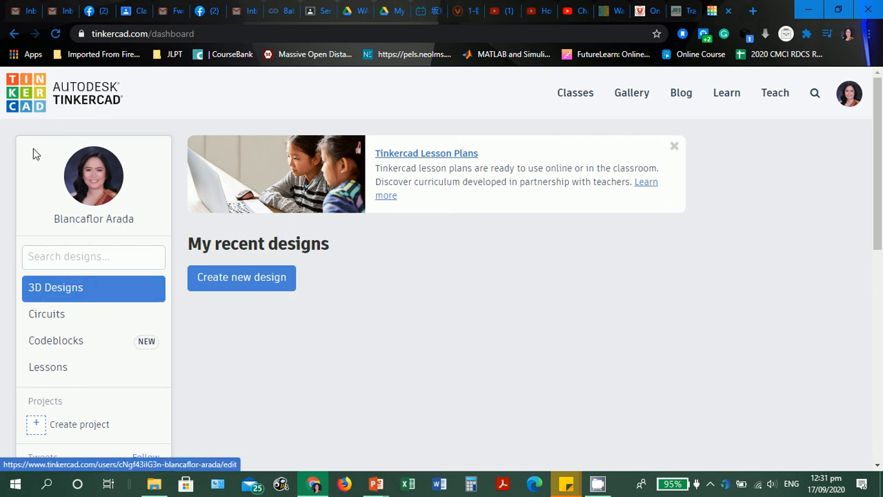
# Step: Look through the Circuits, Codeblocks and Lessons collections on the dashboard
pyautogui.click(59, 315)
pyautogui.click(57, 342)
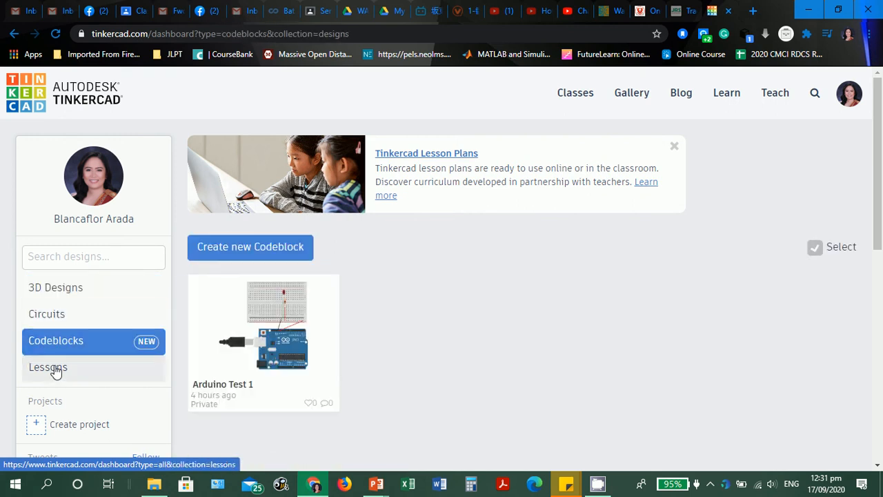
pyautogui.click(55, 370)
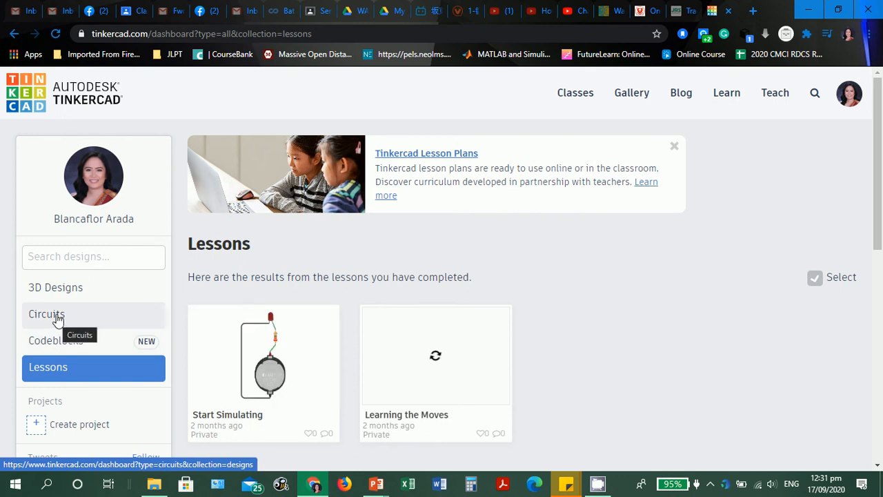
# Step: Create a new circuit from the Circuits collection and switch the component library from Basic to All
pyautogui.click(58, 318)
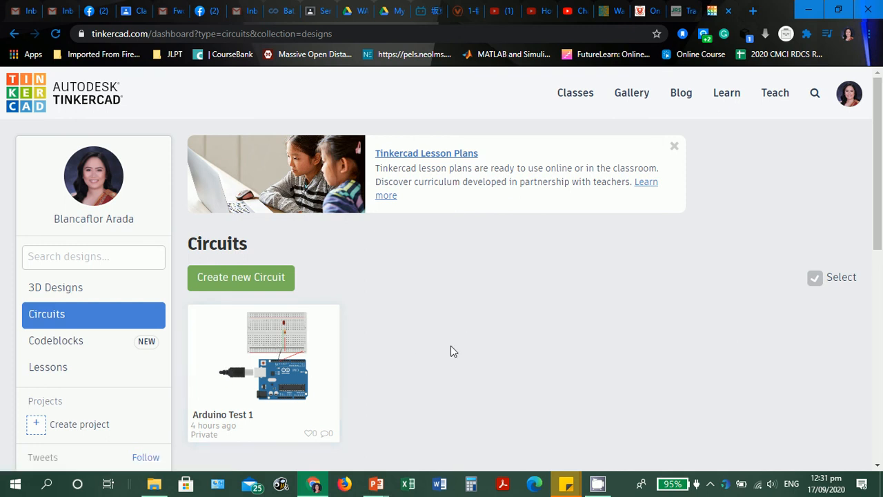
pyautogui.click(233, 289)
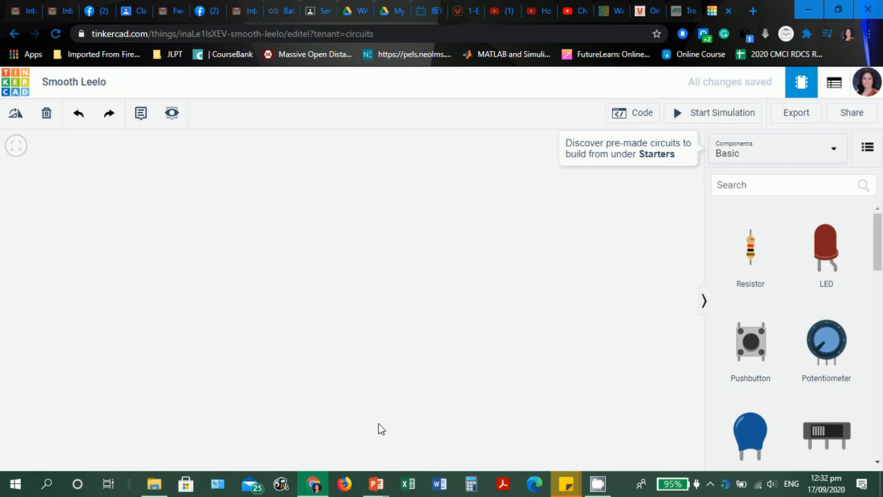
pyautogui.click(836, 154)
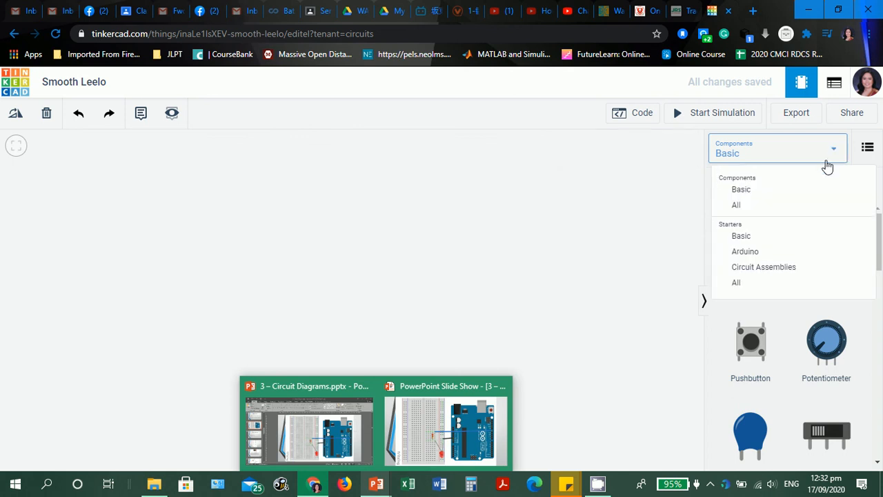
pyautogui.click(737, 213)
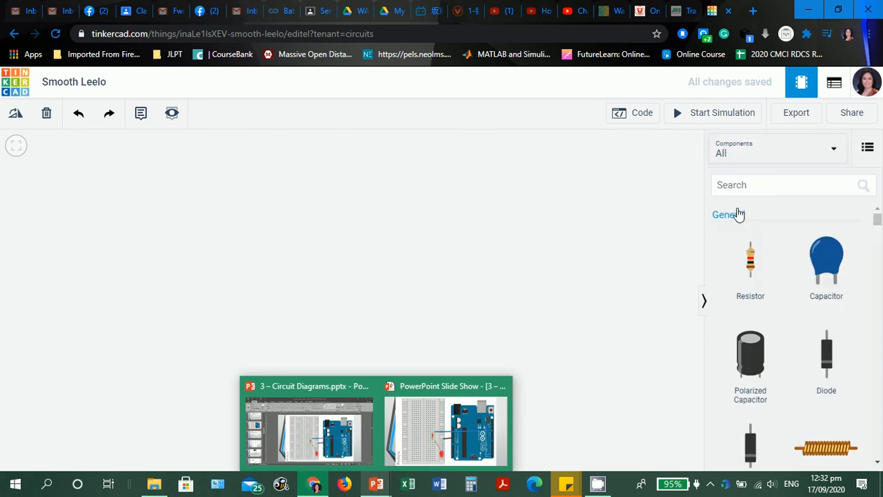
# Step: Switch to the PowerPoint slide show to review the Arduino LED wiring diagram, and return to the Tinkercad circuit editor
pyautogui.moveTo(373, 488)
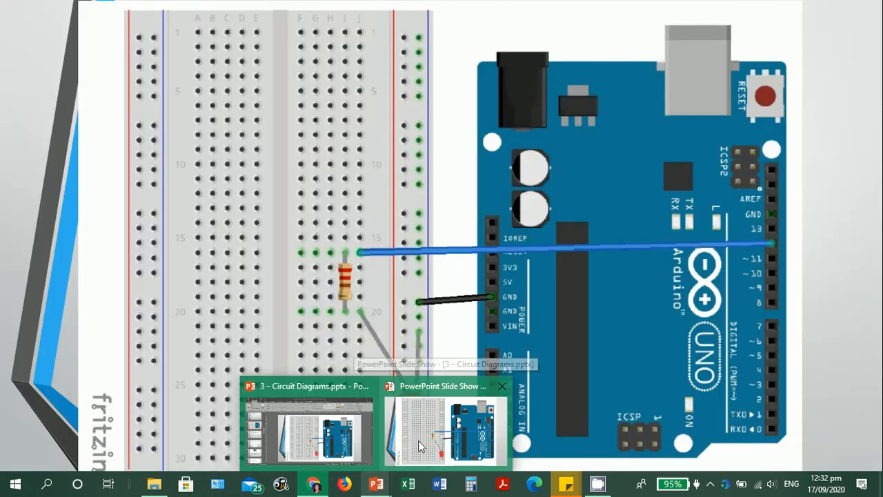
pyautogui.click(419, 447)
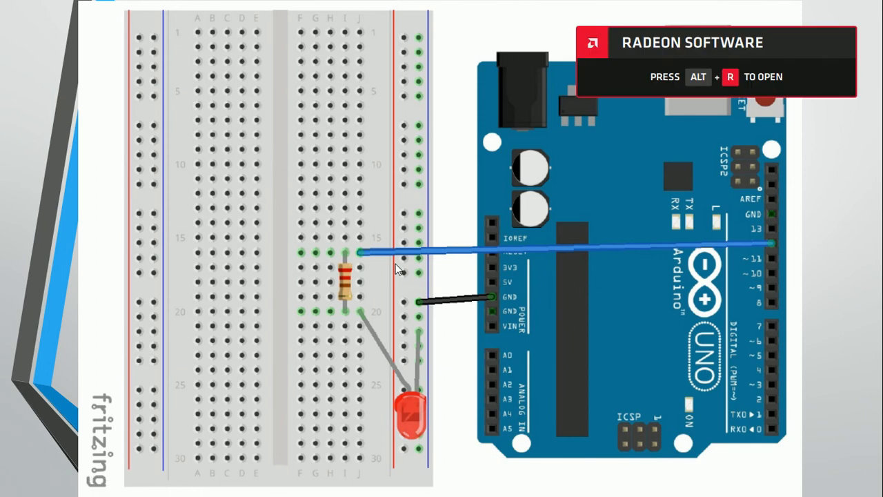
pyautogui.hotkey('alt', 'Tab')
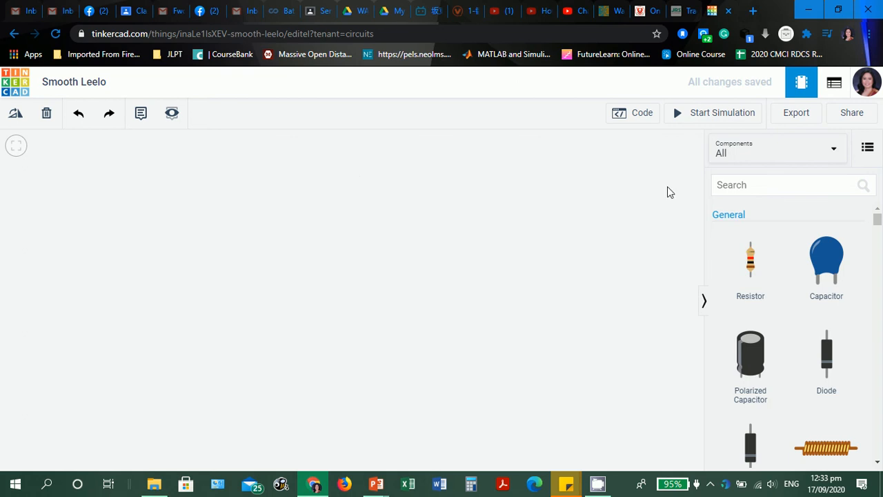
# Step: Find the Arduino Uno R3 among the microcontrollers and place it in the lower middle of the empty workplane
pyautogui.click(877, 462)
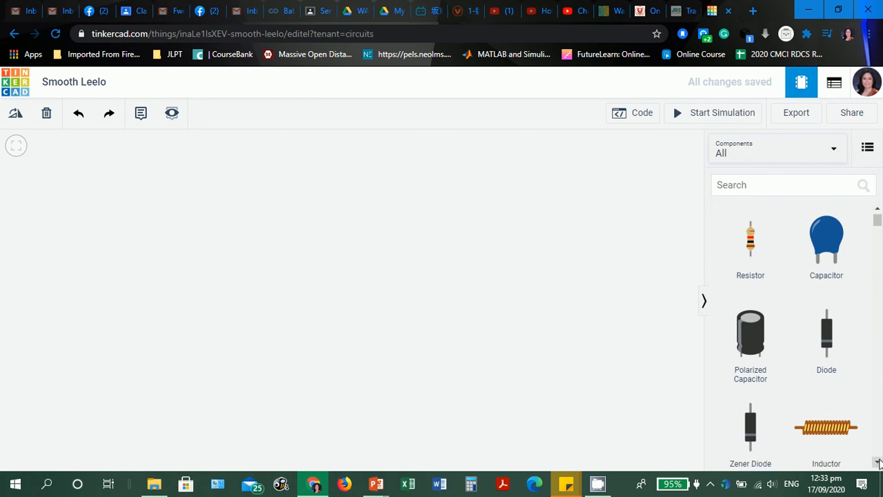
pyautogui.click(877, 461)
pyautogui.click(877, 462)
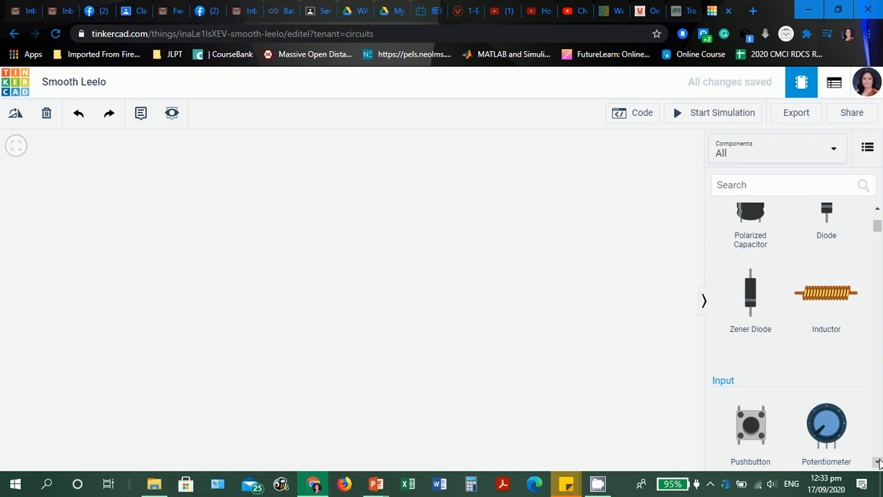
pyautogui.click(877, 463)
pyautogui.moveTo(876, 235); pyautogui.dragTo(881, 348)
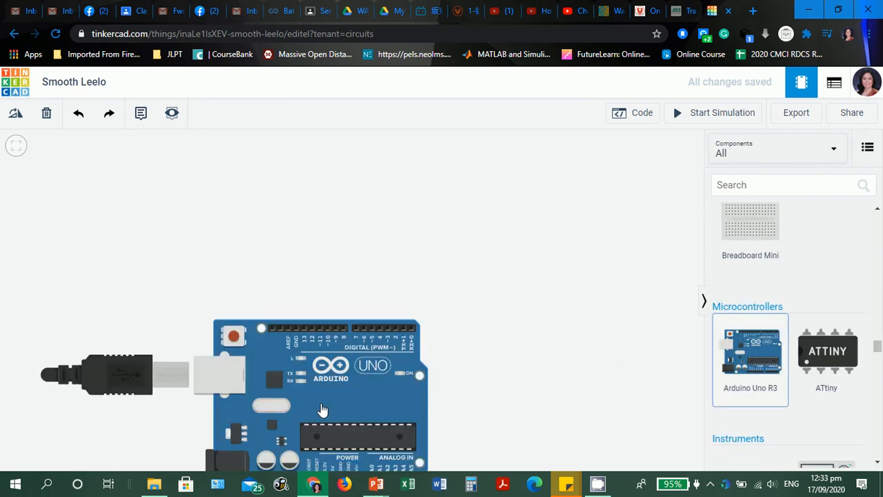
pyautogui.click(366, 383)
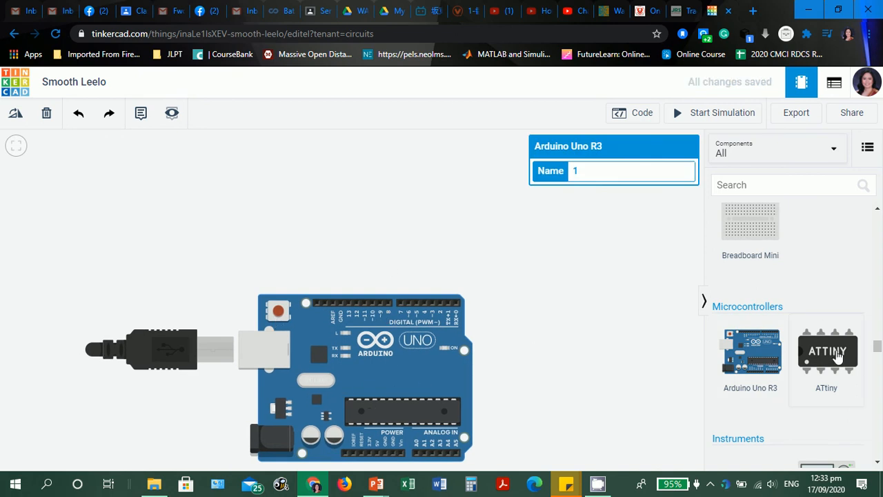
# Step: Place an ATtiny beside the Arduino Uno, and delete it again, confirming the removal
pyautogui.click(838, 355)
pyautogui.click(576, 318)
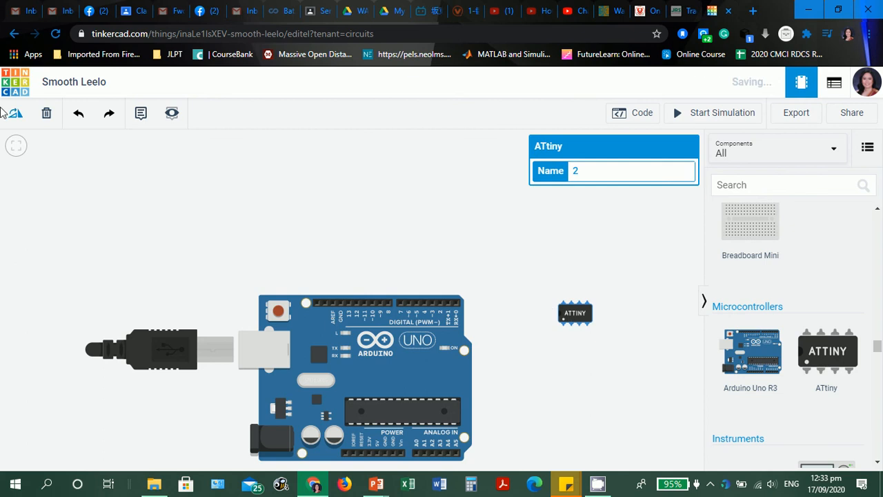
pyautogui.click(46, 115)
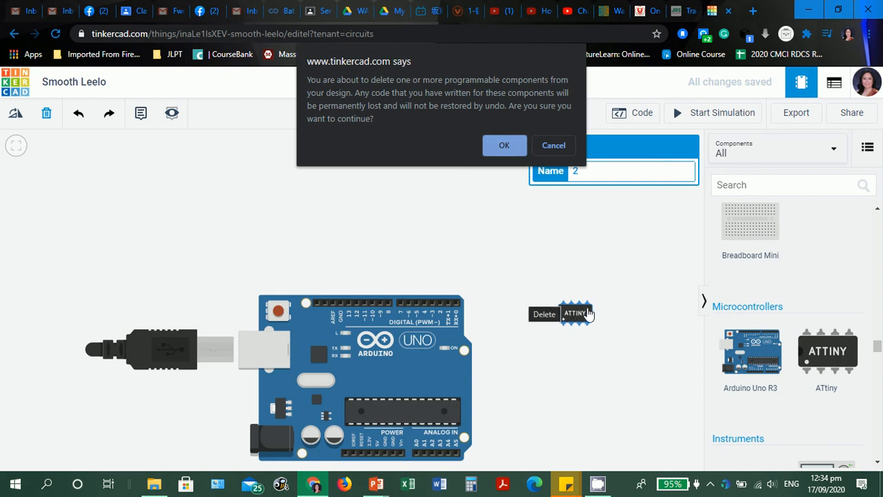
pyautogui.click(505, 146)
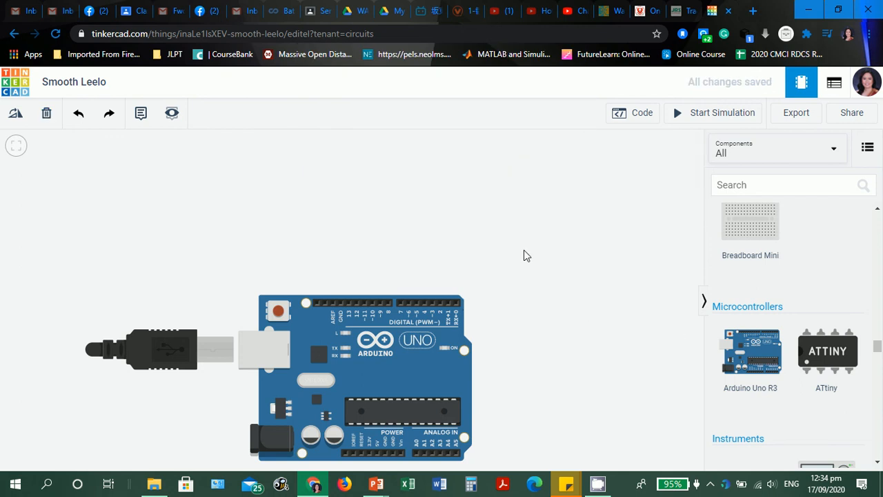
pyautogui.click(416, 355)
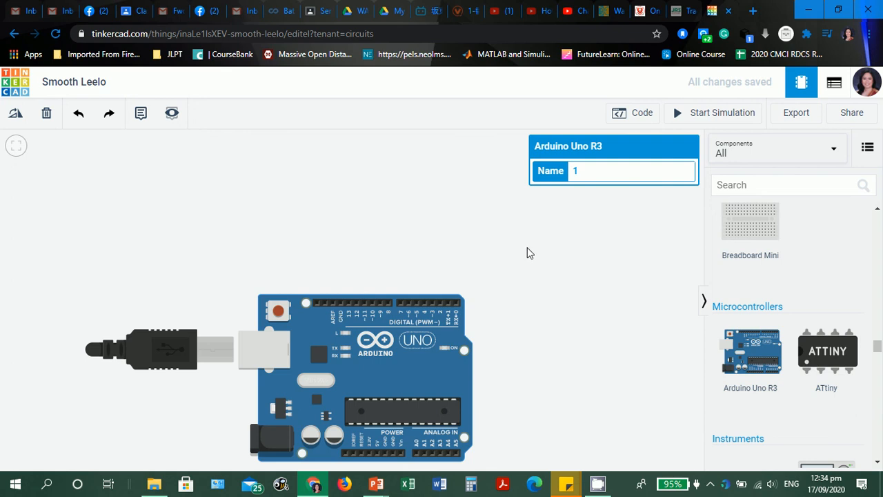
pyautogui.click(527, 253)
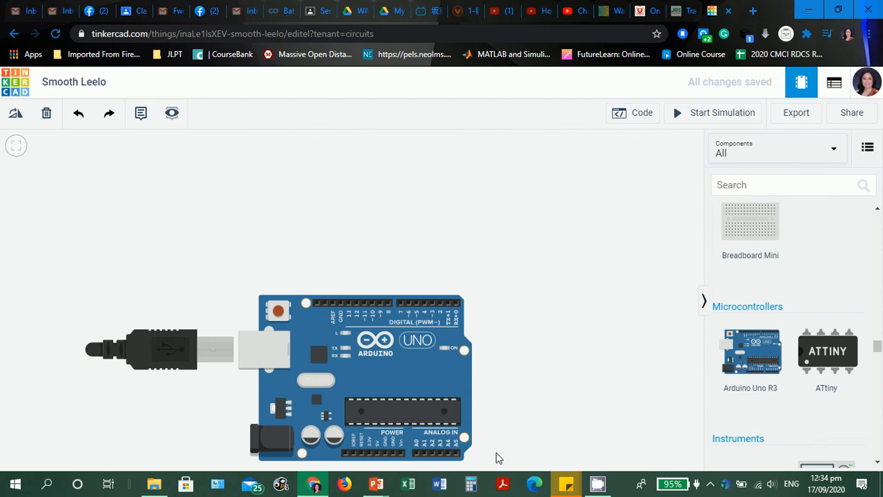
# Step: Switch to the PowerPoint slide show to check the breadboard and Arduino arrangement in the wiring diagram, and return to Tinkercad
pyautogui.moveTo(392, 472)
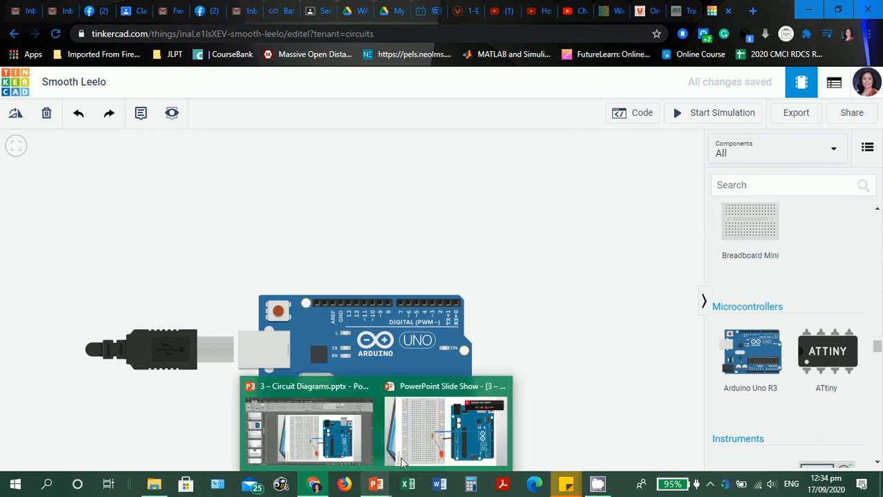
pyautogui.click(436, 432)
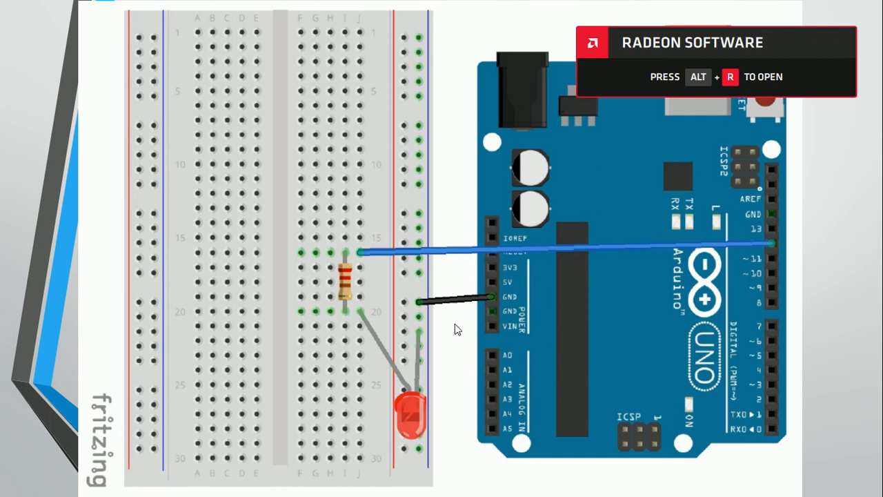
pyautogui.hotkey('alt', 'Tab')
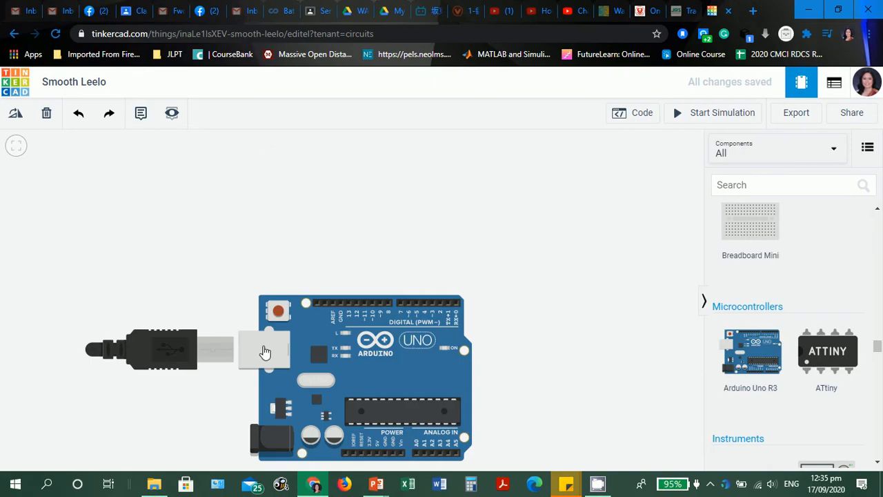
# Step: Rotate the Arduino Uno a quarter turn clockwise so its USB plug points up, and move it toward the right of the workplane
pyautogui.click(363, 365)
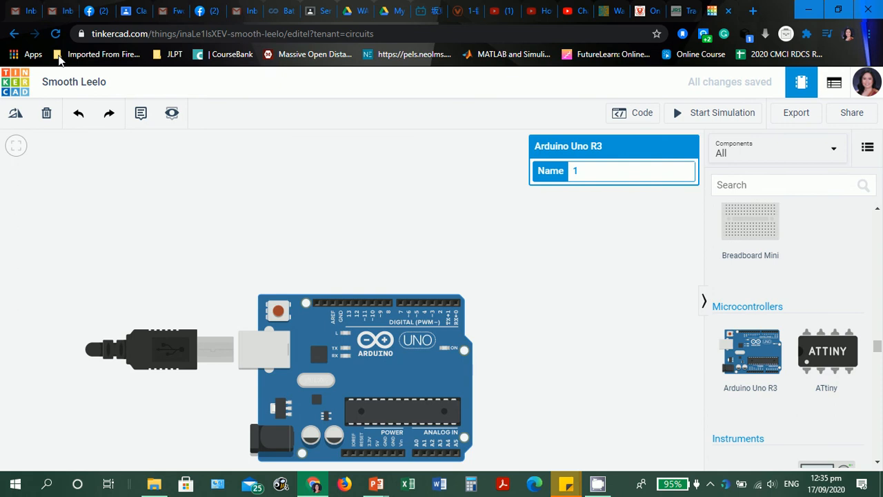
pyautogui.click(16, 114)
pyautogui.click(16, 115)
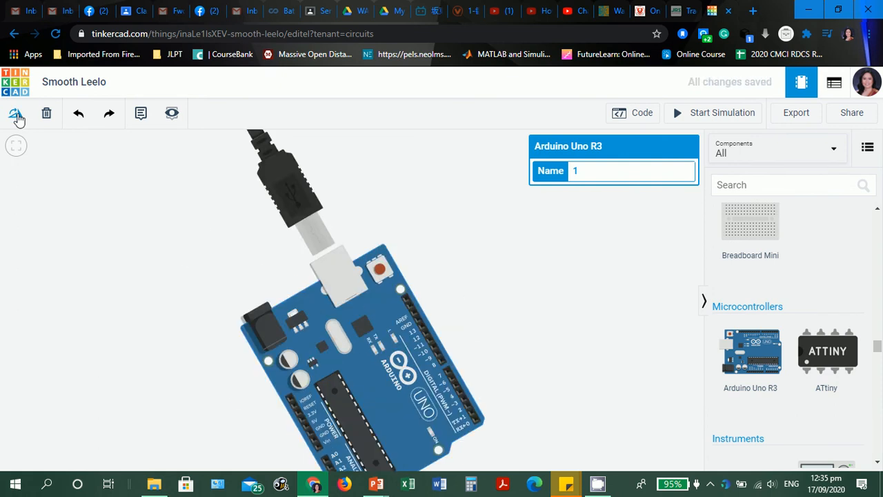
pyautogui.click(16, 114)
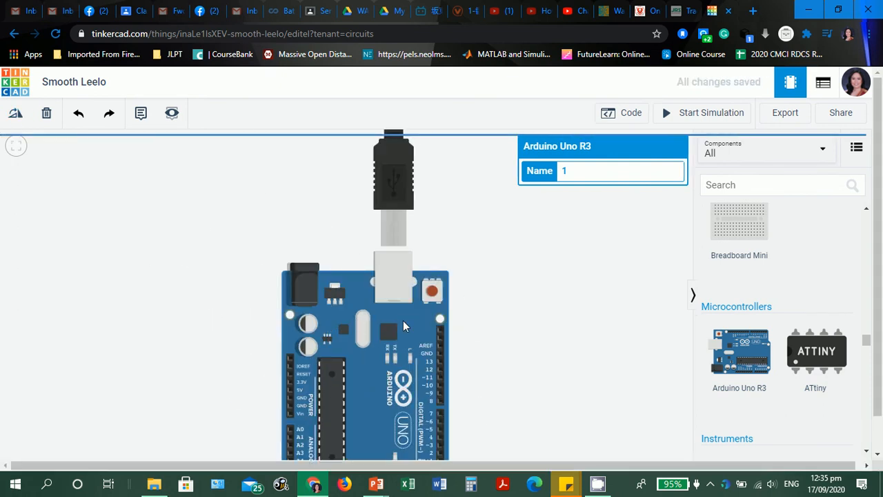
pyautogui.moveTo(403, 319); pyautogui.dragTo(570, 285)
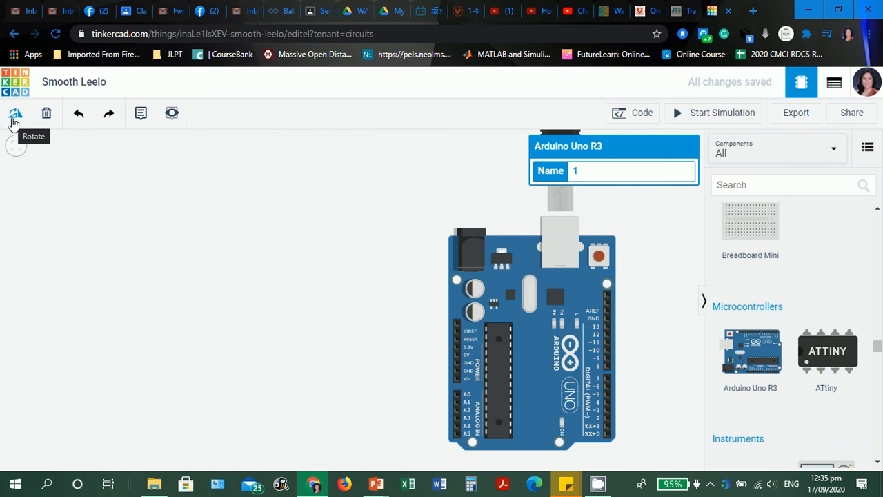
# Step: Rotate the Arduino Uno further clockwise until it is horizontal again with its USB plug pointing left
pyautogui.click(14, 122)
pyautogui.click(14, 122)
pyautogui.click(14, 122)
pyautogui.doubleClick(14, 122)
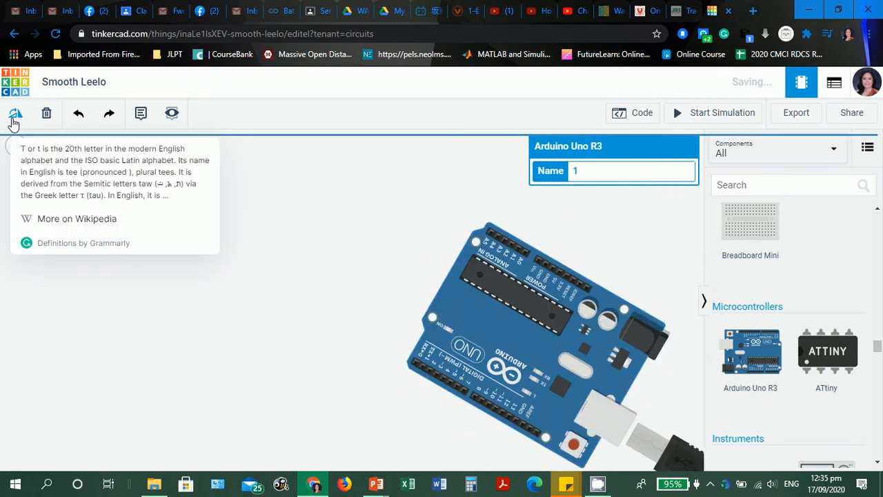
pyautogui.click(13, 122)
pyautogui.click(14, 122)
pyautogui.doubleClick(14, 122)
pyautogui.click(14, 122)
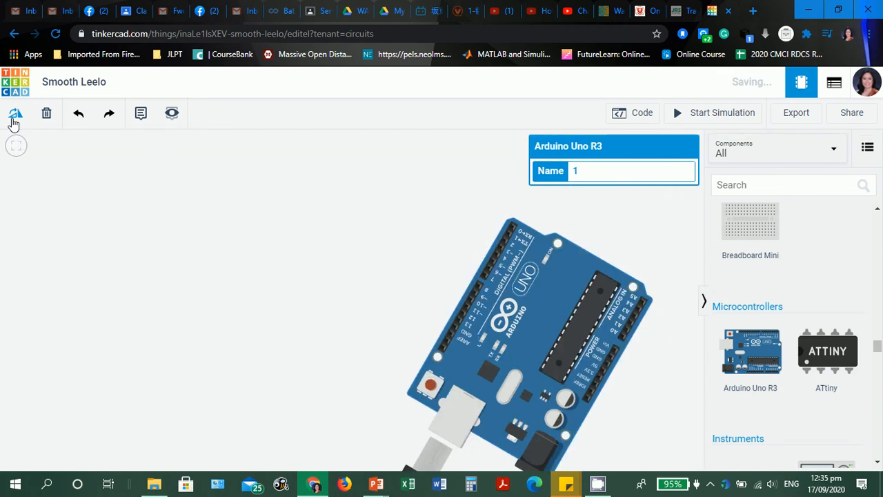
pyautogui.click(13, 122)
pyautogui.click(14, 122)
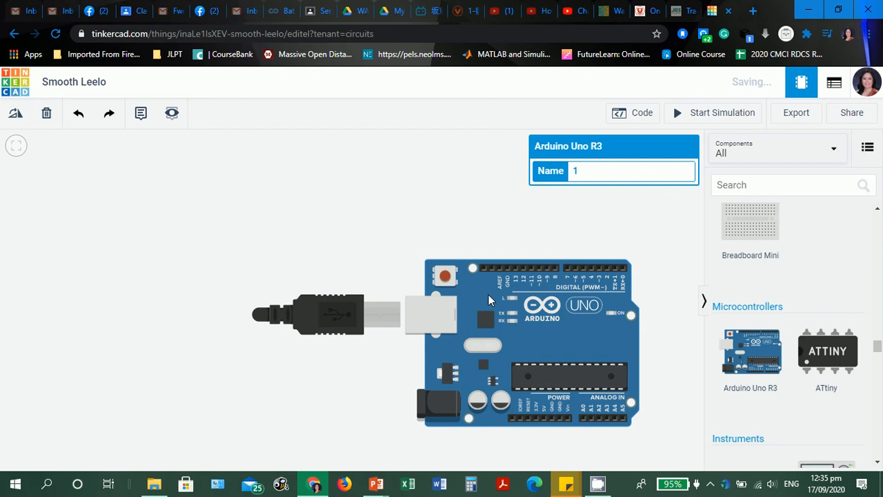
# Step: Move the Arduino Uno back to the lower middle of the workplane and place a Breadboard Small directly above it
pyautogui.moveTo(489, 295); pyautogui.dragTo(365, 314)
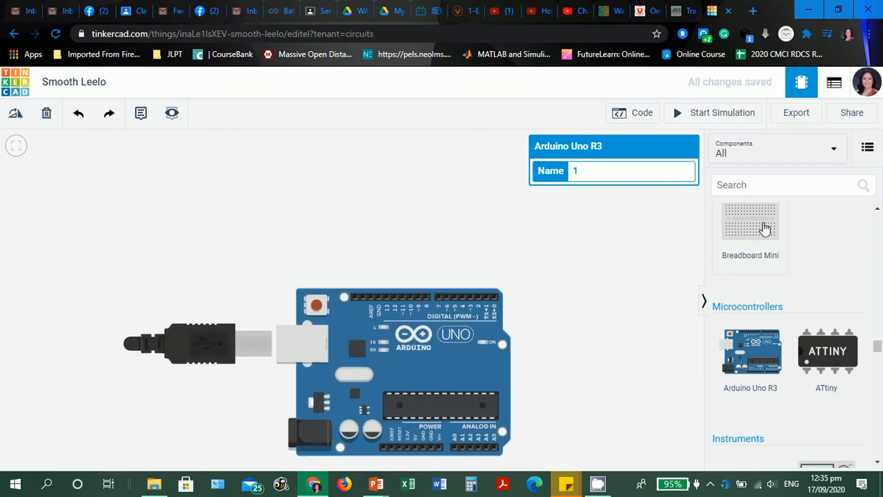
pyautogui.scroll(2, 764, 228)
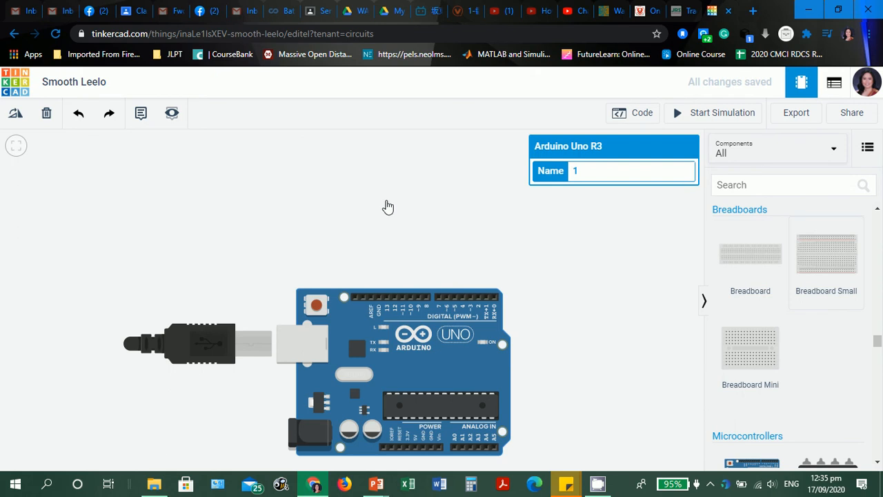
pyautogui.click(388, 207)
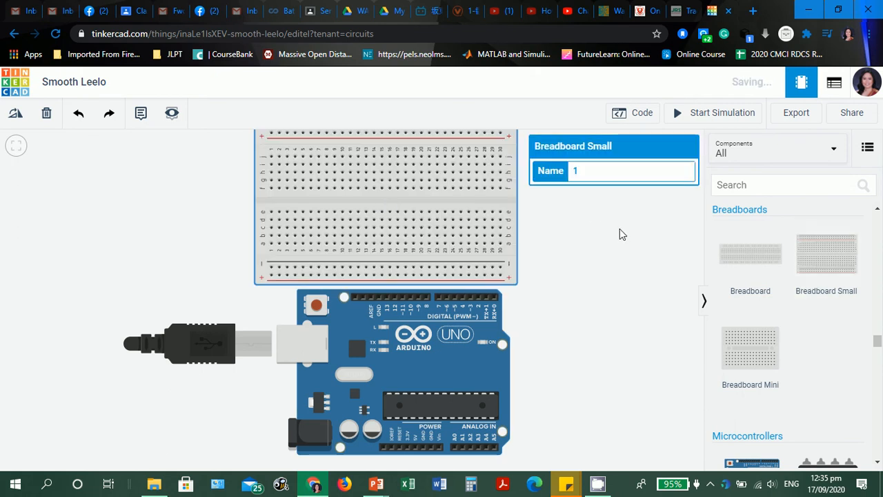
pyautogui.scroll(-1, 621, 236)
pyautogui.scroll(1, 621, 237)
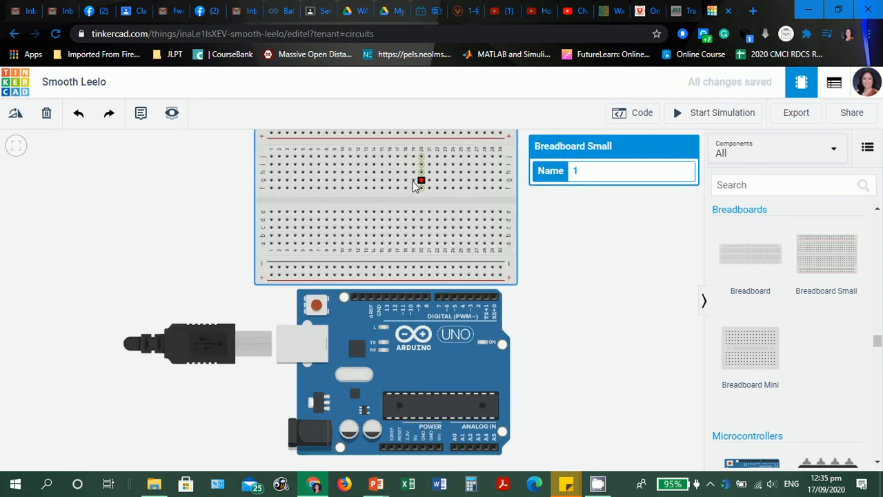
pyautogui.click(570, 242)
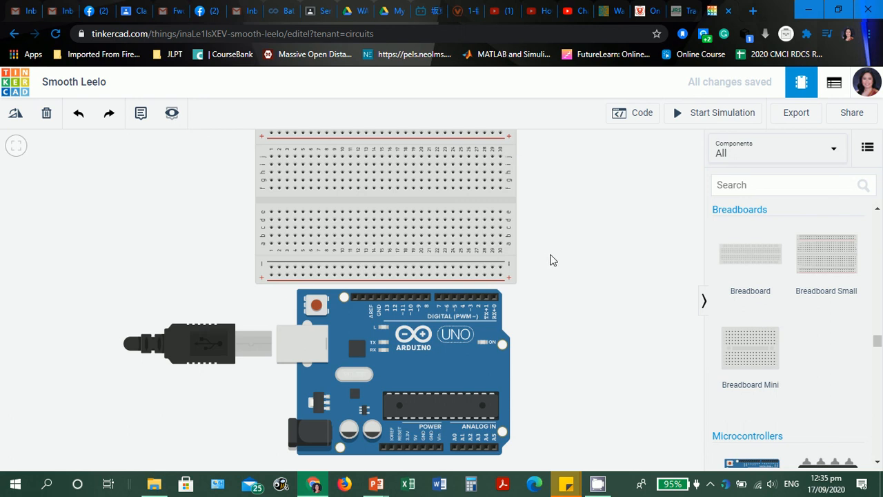
# Step: Find the LED among the output components and place it on the breadboard with its legs in holes h21 and h22
pyautogui.scroll(3, 549, 260)
pyautogui.scroll(-2, 548, 260)
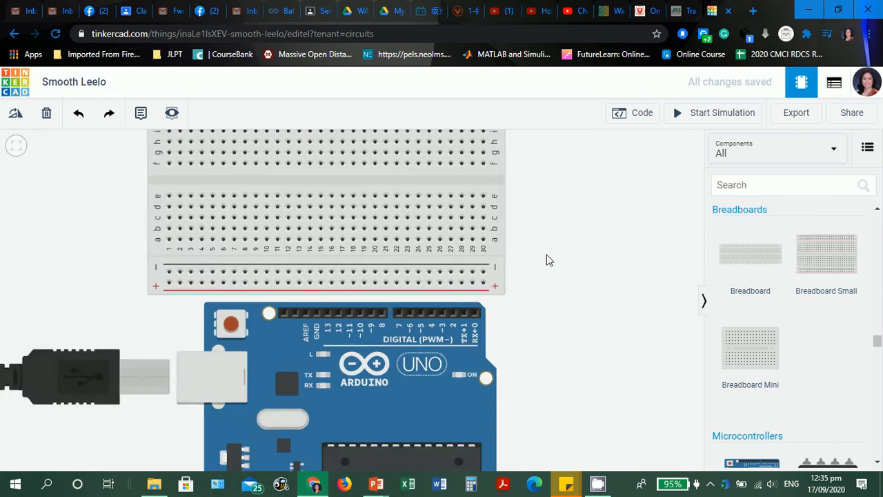
pyautogui.scroll(2, 549, 260)
pyautogui.scroll(-4, 549, 260)
pyautogui.scroll(-1, 548, 260)
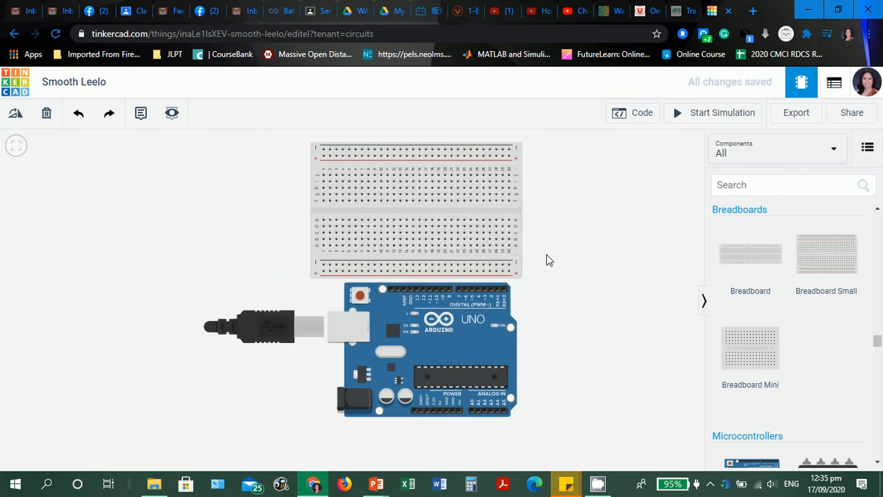
pyautogui.scroll(1, 549, 260)
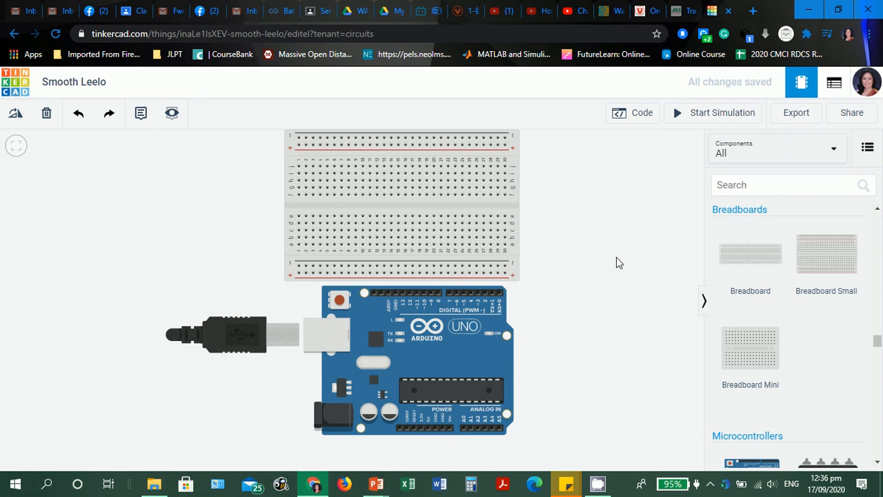
pyautogui.click(877, 209)
pyautogui.moveTo(876, 209); pyautogui.dragTo(876, 209)
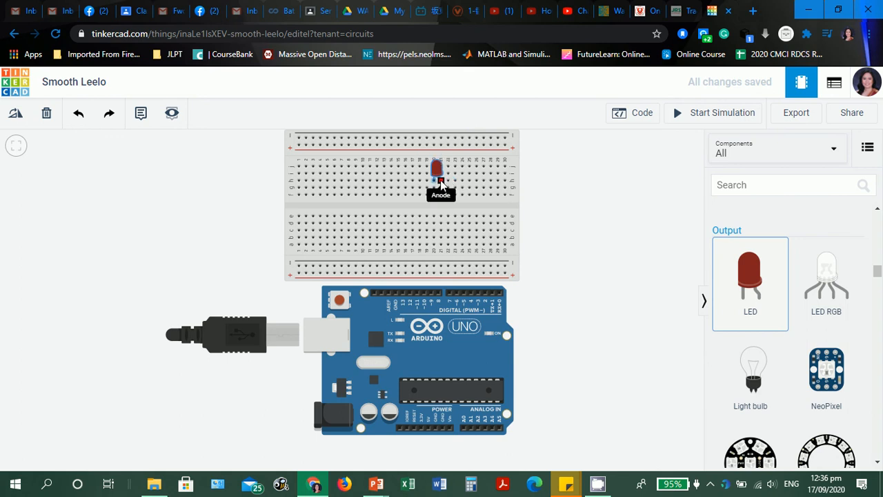
pyautogui.click(447, 182)
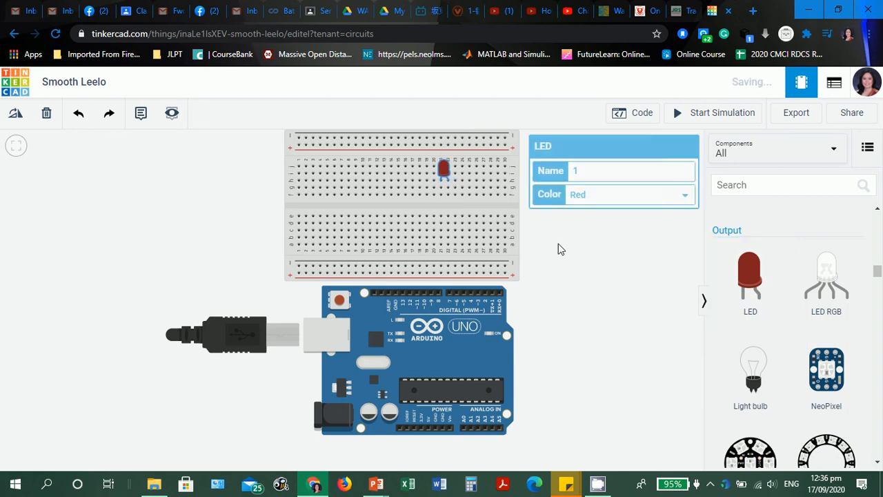
# Step: Try the LED colors Green, Yellow, Orange, Blue, Red and White, and set the color back to Red
pyautogui.click(685, 197)
pyautogui.click(619, 213)
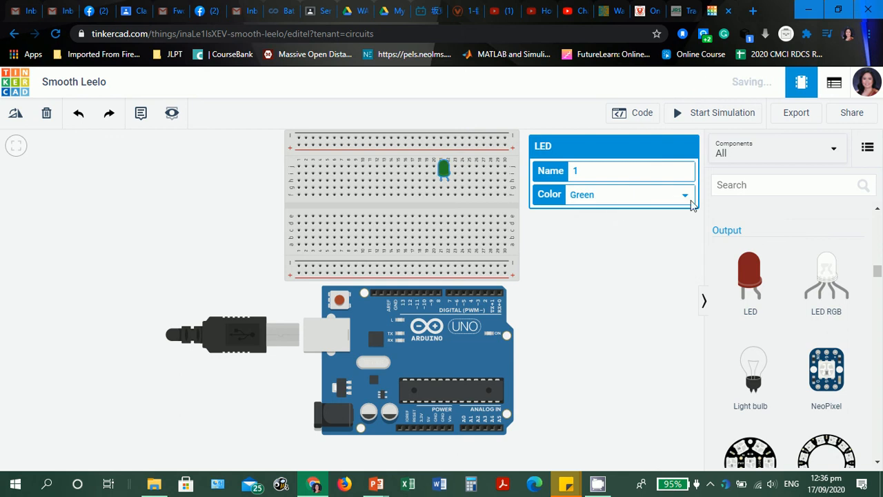
pyautogui.click(683, 196)
pyautogui.click(603, 222)
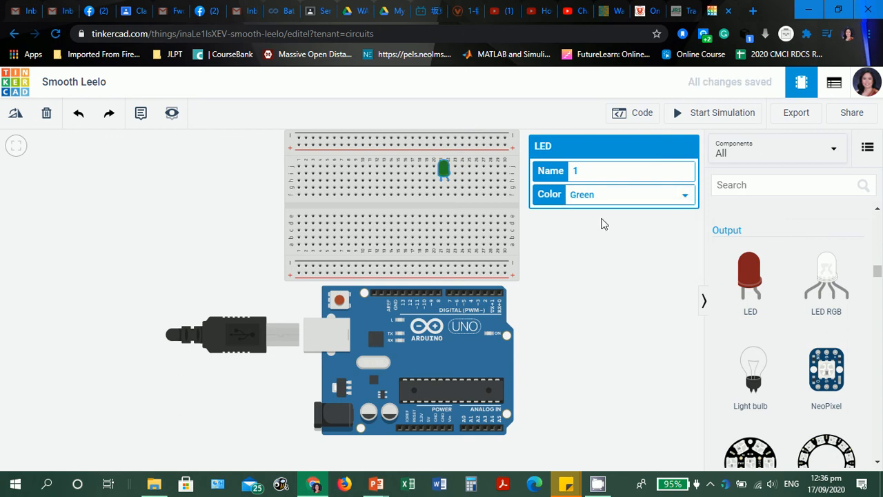
pyautogui.click(682, 197)
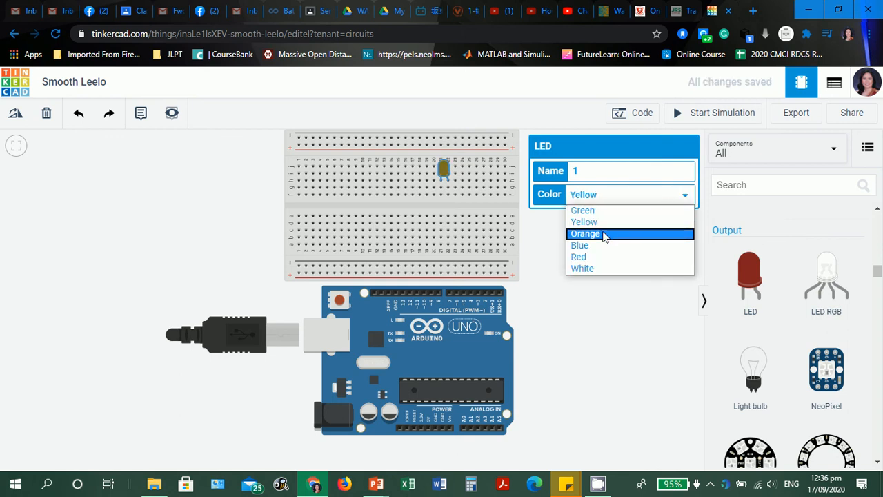
pyautogui.click(603, 235)
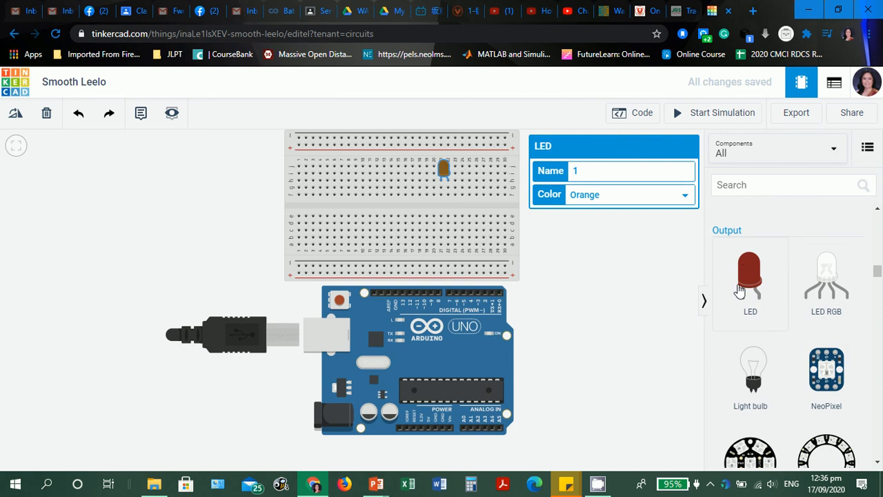
pyautogui.click(683, 196)
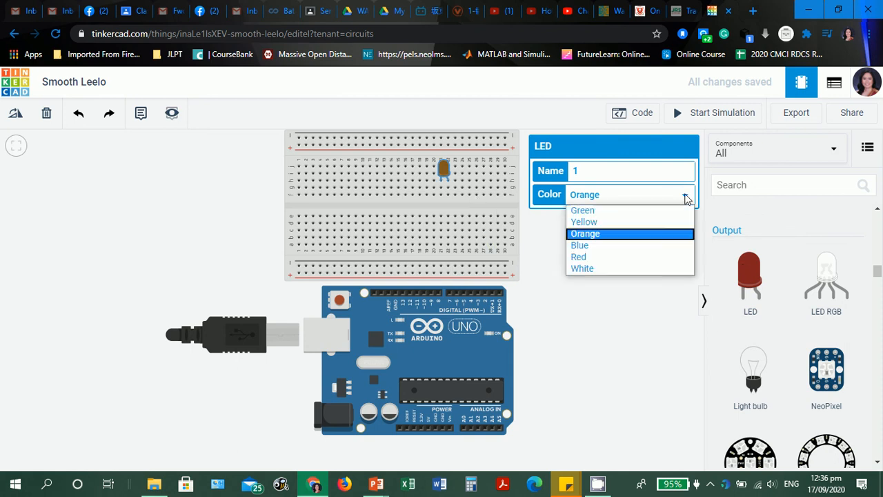
pyautogui.click(598, 247)
pyautogui.click(686, 196)
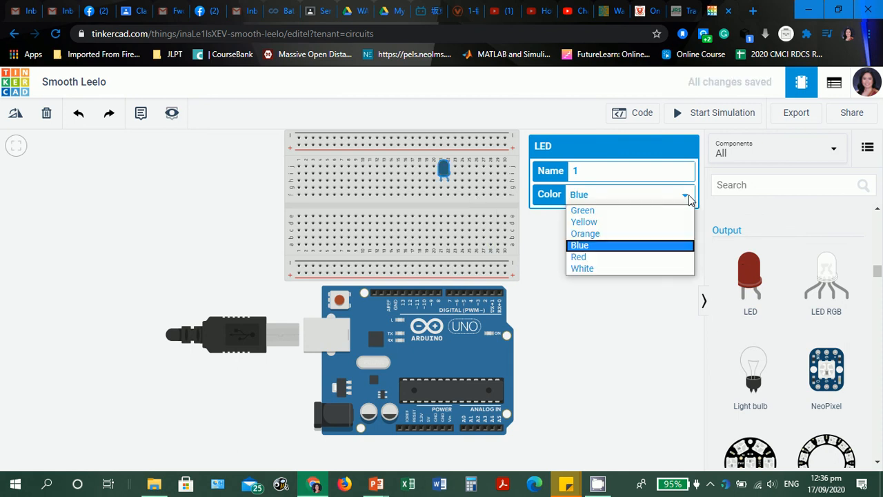
pyautogui.click(595, 256)
pyautogui.click(685, 196)
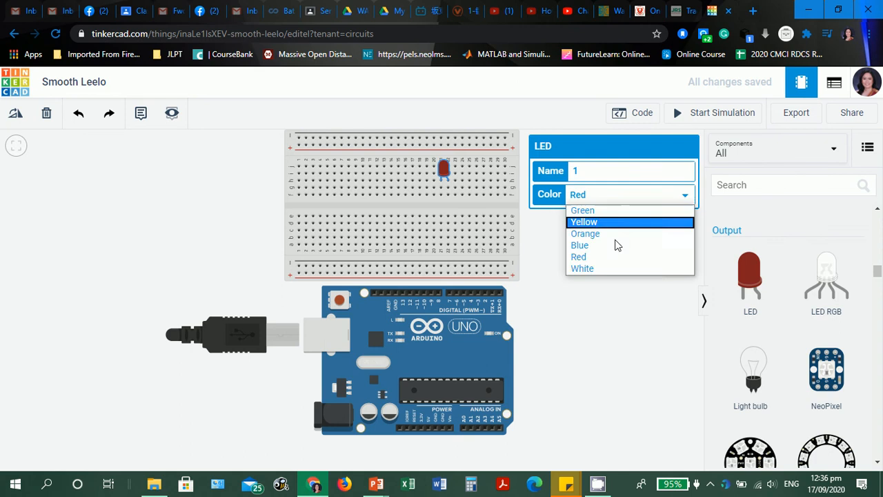
pyautogui.click(597, 269)
pyautogui.click(685, 197)
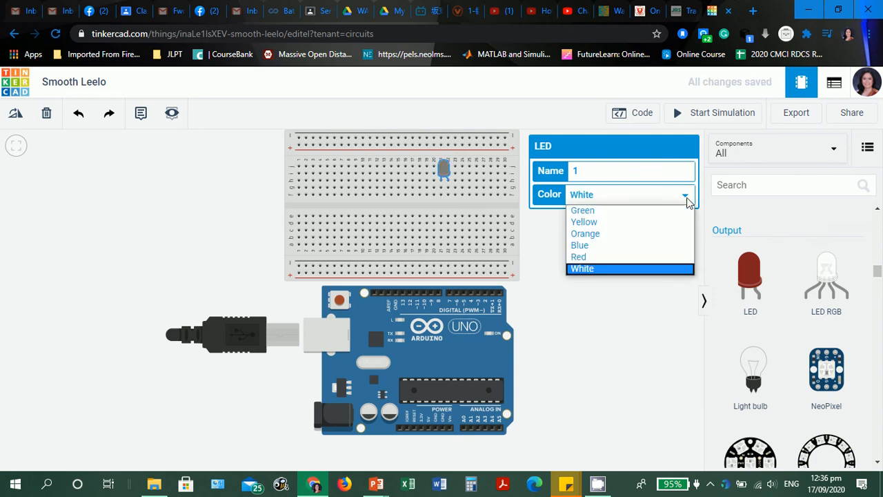
pyautogui.click(599, 256)
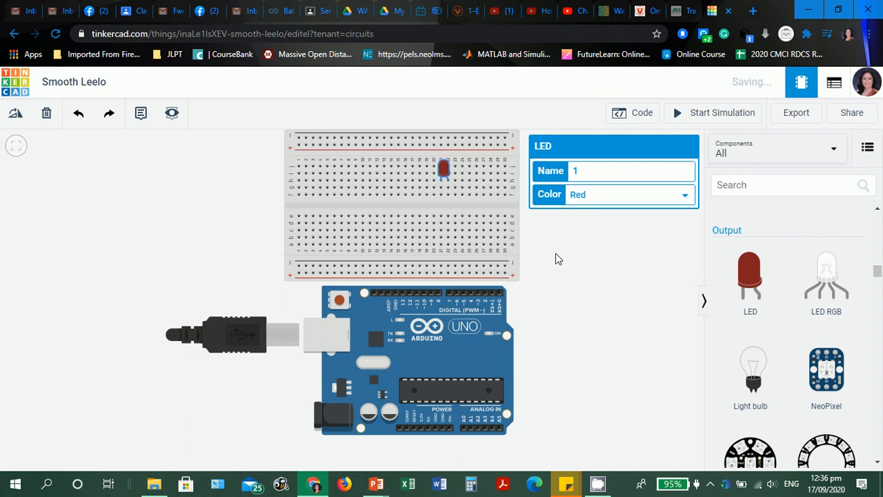
pyautogui.click(621, 252)
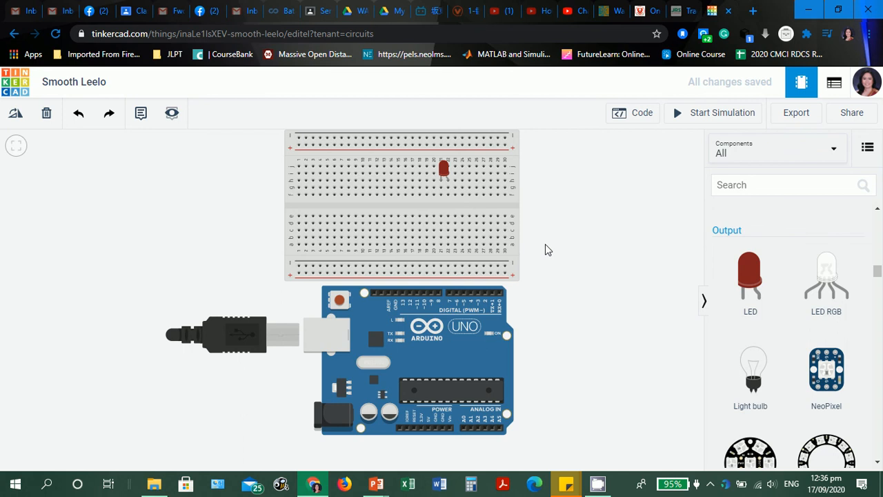
# Step: Find the Resistor among the general components and place it vertically in breadboard column 22, from hole g22 to e22
pyautogui.scroll(1, 547, 249)
pyautogui.scroll(3, 546, 244)
pyautogui.moveTo(574, 172); pyautogui.dragTo(652, 334)
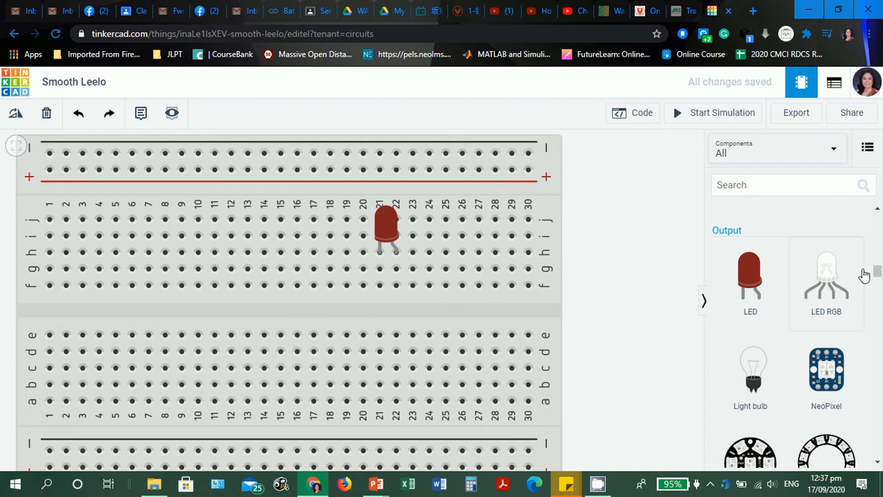
pyautogui.scroll(2, 833, 274)
pyautogui.scroll(6, 833, 275)
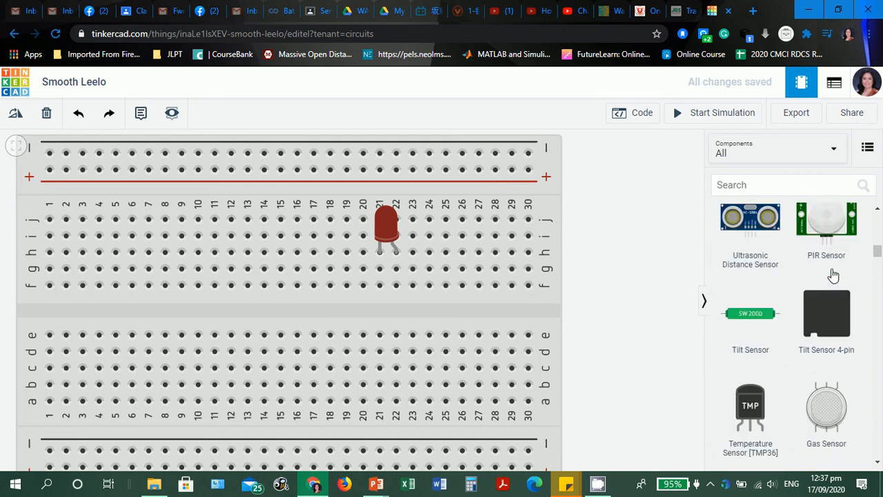
pyautogui.scroll(6, 833, 275)
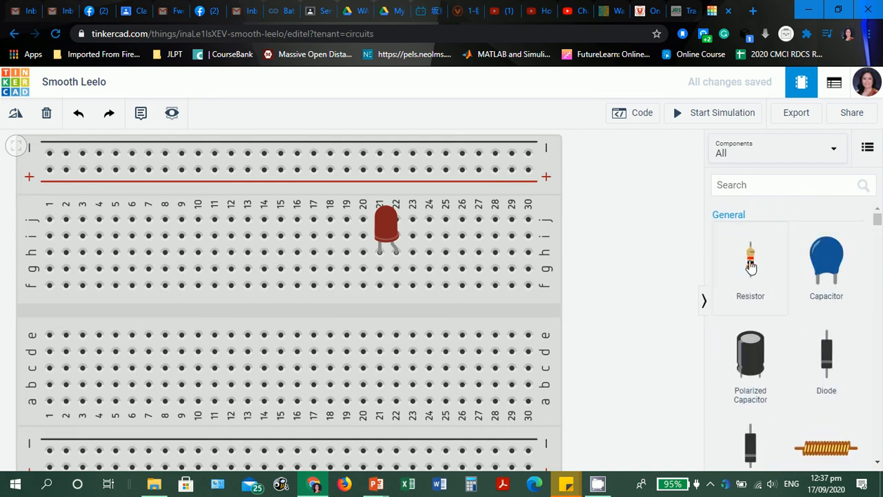
pyautogui.click(751, 266)
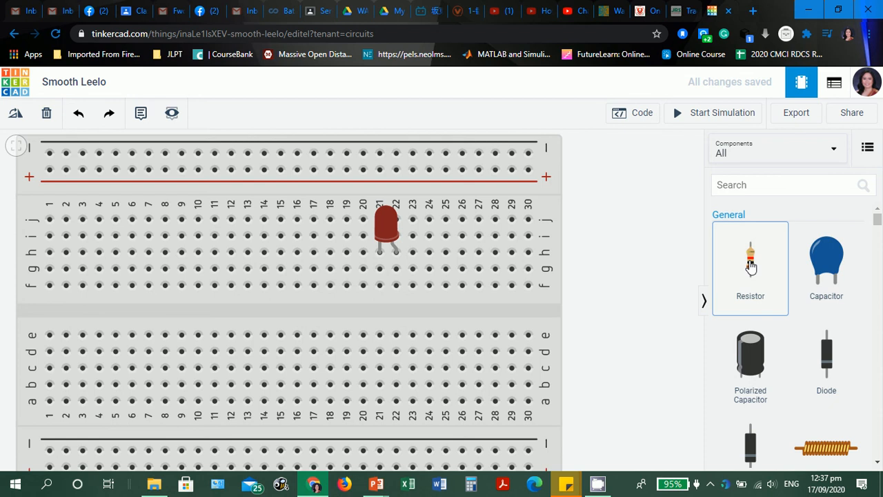
pyautogui.moveTo(751, 267); pyautogui.dragTo(398, 300)
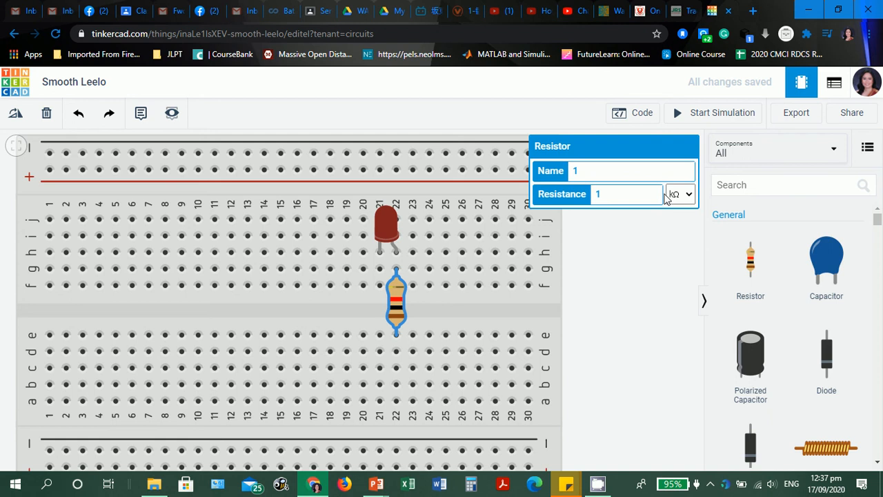
# Step: Try a resistance of 330 kΩ on the selected resistor and set it back to 1 kΩ
pyautogui.hotkey('ctrl', 'a')
pyautogui.write('330')
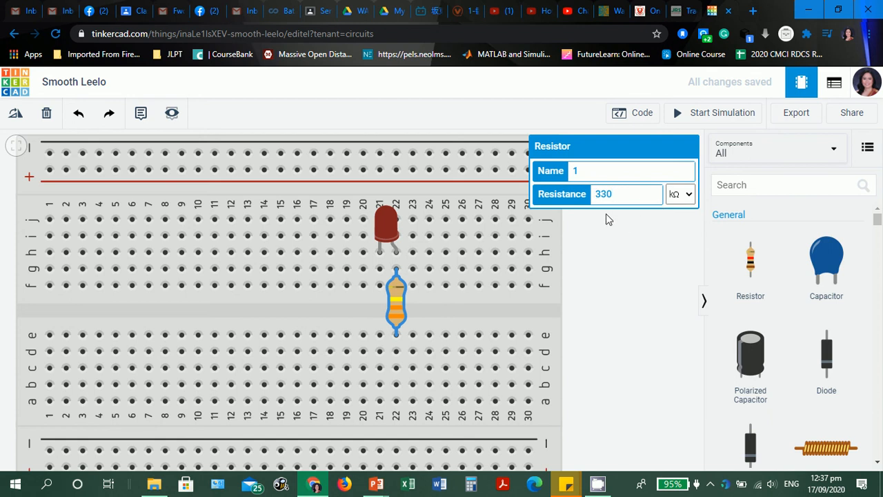
pyautogui.press('BackSpace')
pyautogui.press('BackSpace')
pyautogui.press('BackSpace')
pyautogui.write('1')
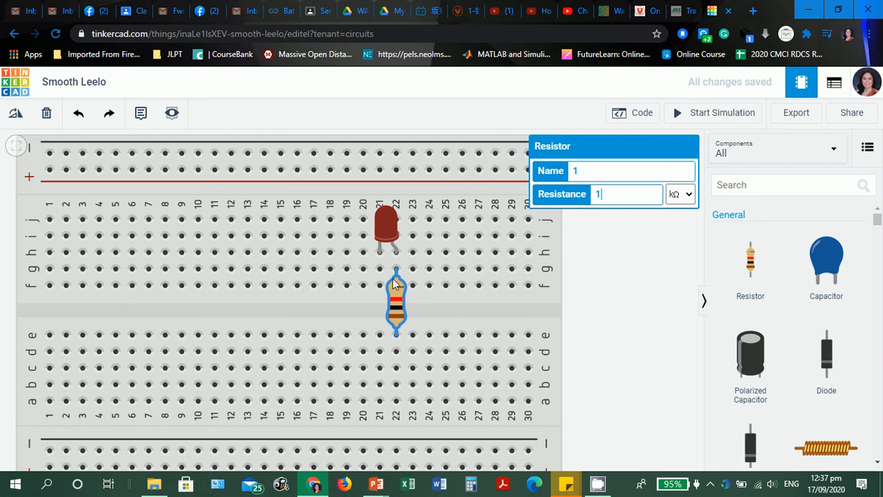
# Step: Set the resistor's resistance to 330 kΩ and deselect it
pyautogui.doubleClick(596, 193)
pyautogui.write('330')
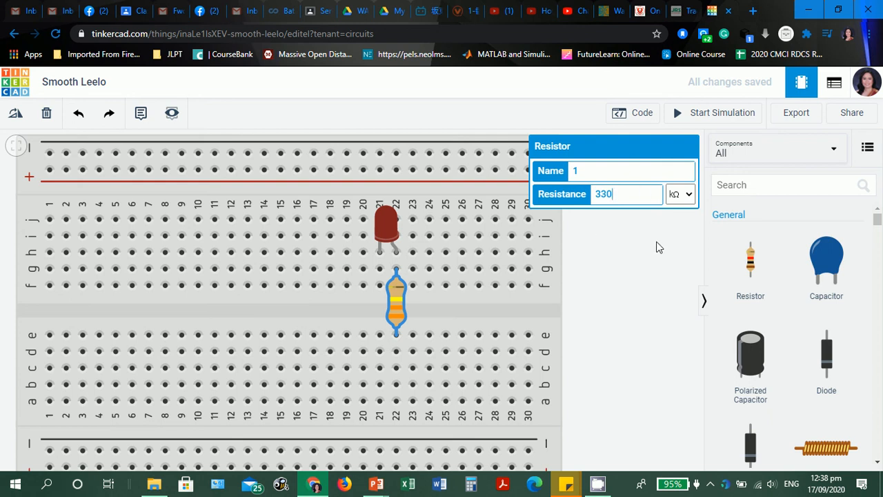
pyautogui.click(638, 251)
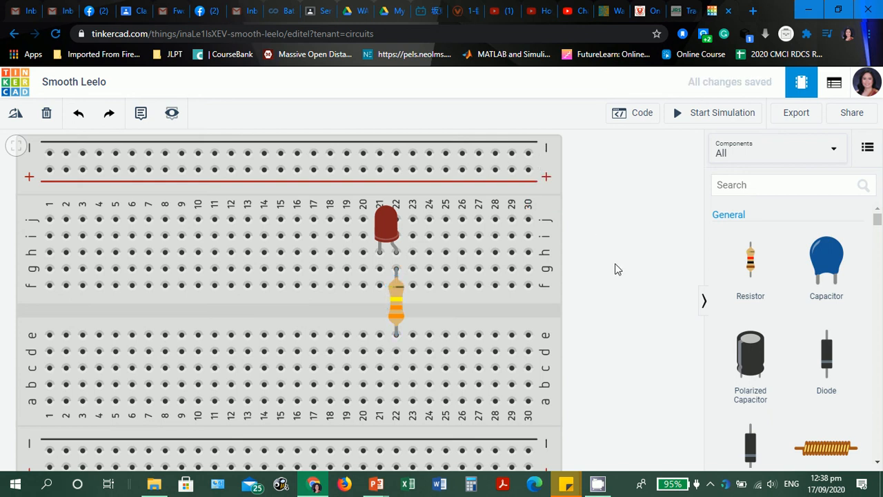
# Step: Wire the Arduino's 5V pin to the breadboard's lower positive rail at column 20 and color the wire red
pyautogui.scroll(-2, 620, 271)
pyautogui.scroll(-2, 621, 271)
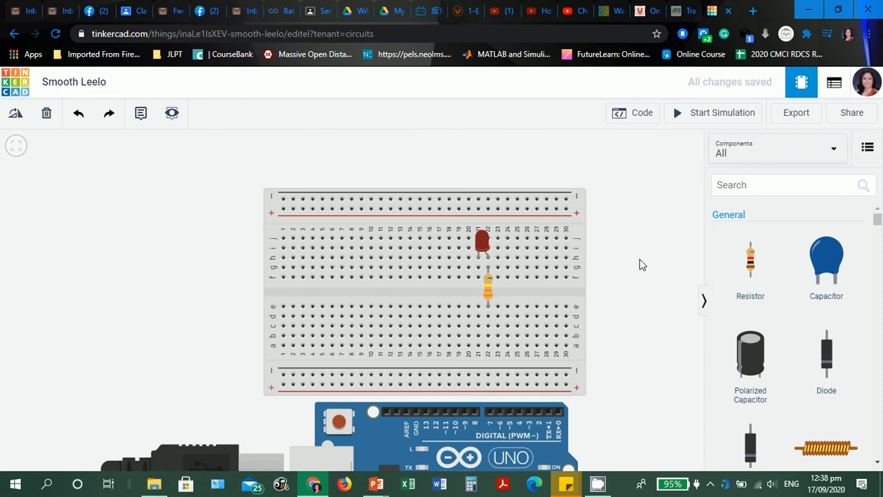
pyautogui.moveTo(639, 261); pyautogui.dragTo(641, 193)
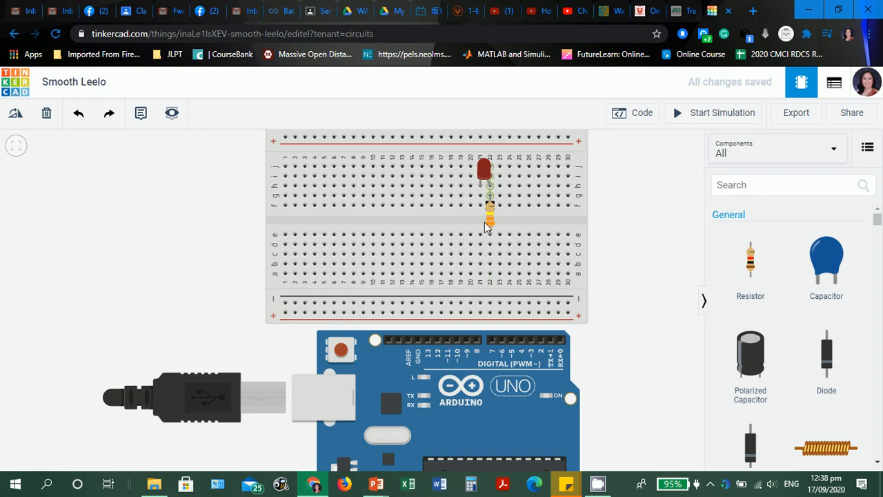
pyautogui.scroll(-2, 656, 336)
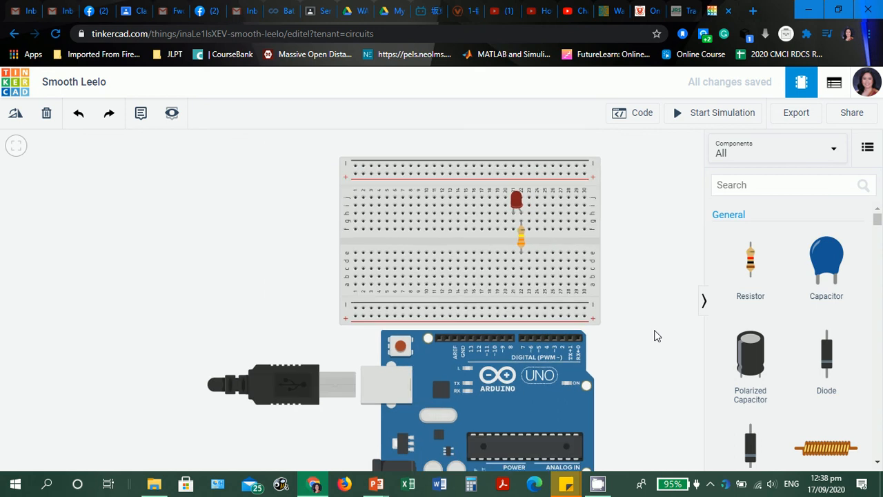
pyautogui.scroll(2, 655, 334)
pyautogui.moveTo(661, 320); pyautogui.dragTo(648, 249)
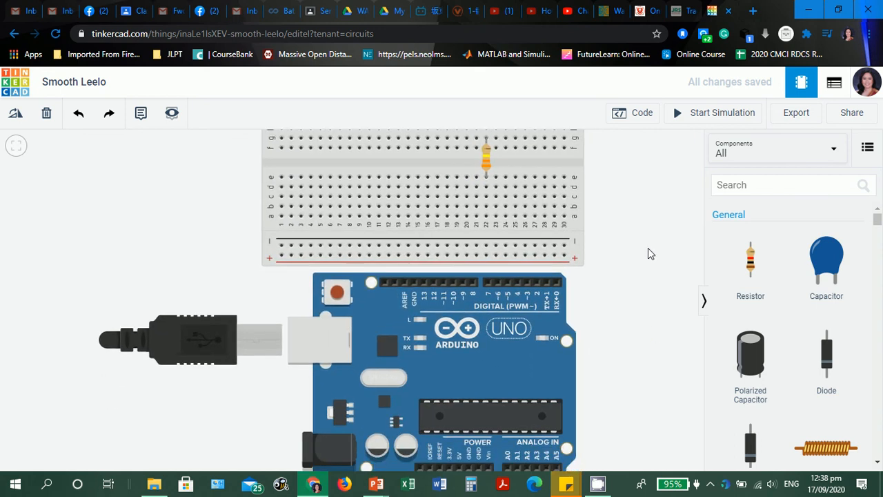
pyautogui.scroll(1, 647, 254)
pyautogui.scroll(-2, 648, 254)
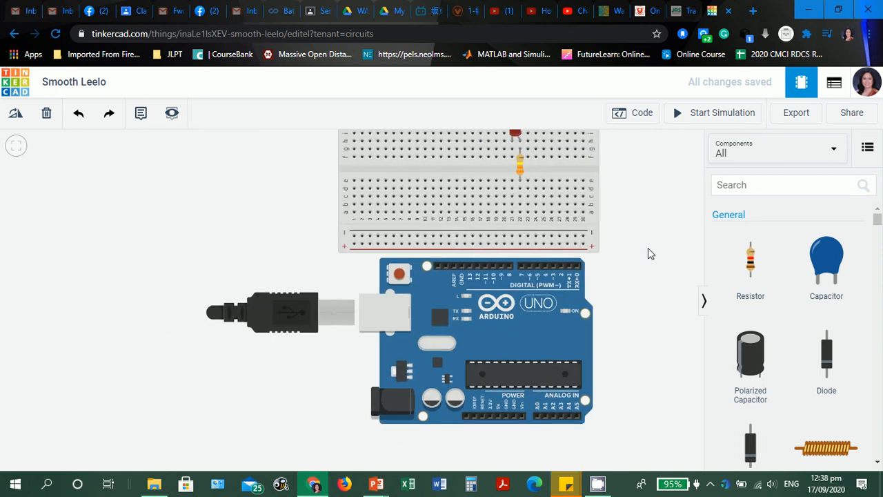
pyautogui.moveTo(650, 211); pyautogui.dragTo(650, 231)
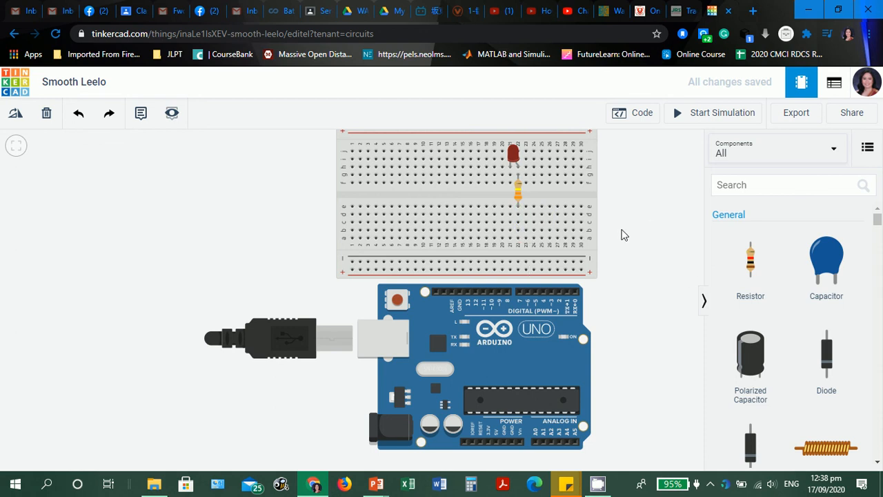
pyautogui.click(494, 443)
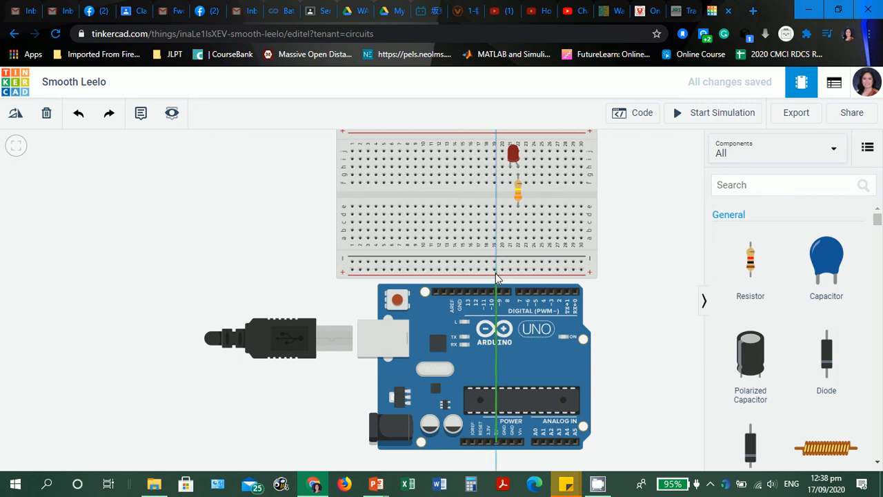
pyautogui.click(503, 271)
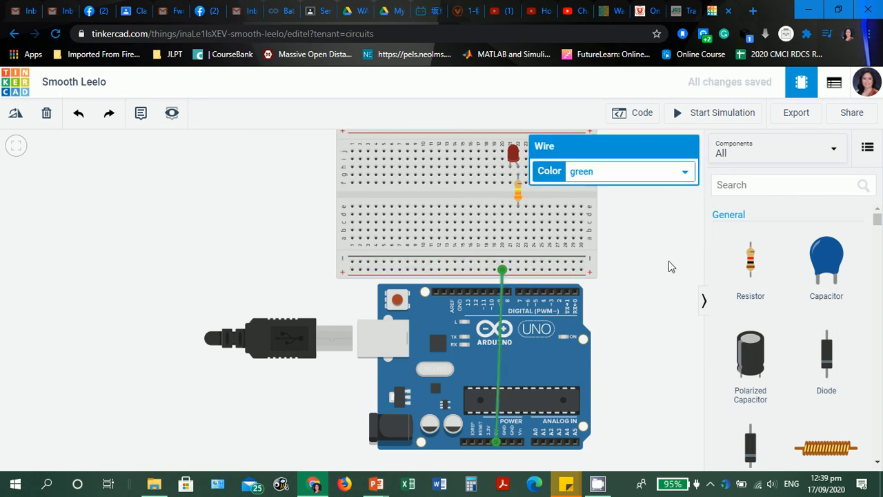
pyautogui.click(685, 172)
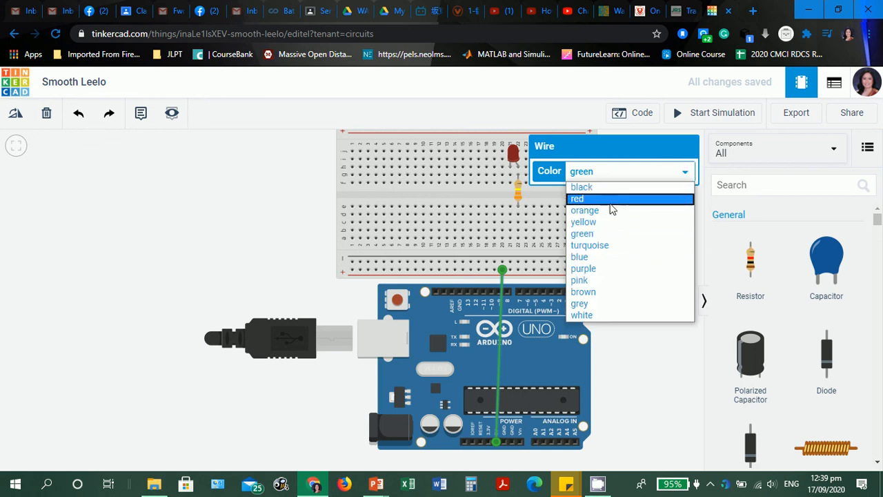
pyautogui.click(610, 199)
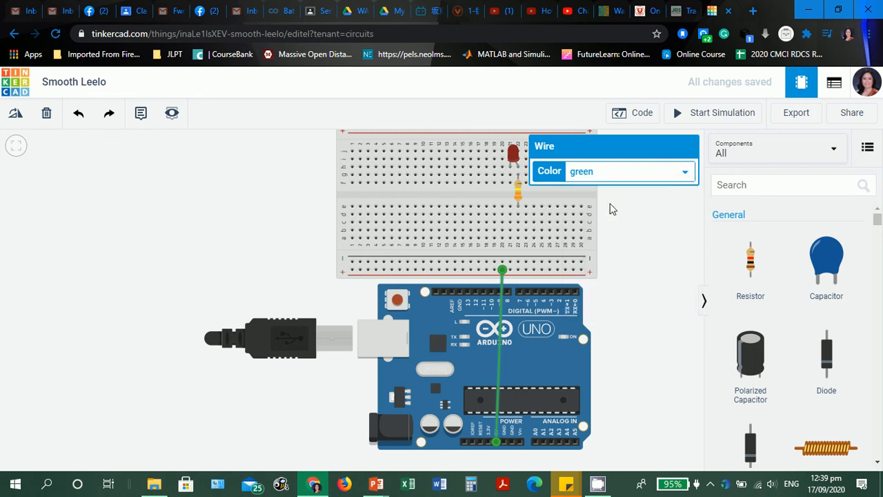
pyautogui.click(644, 327)
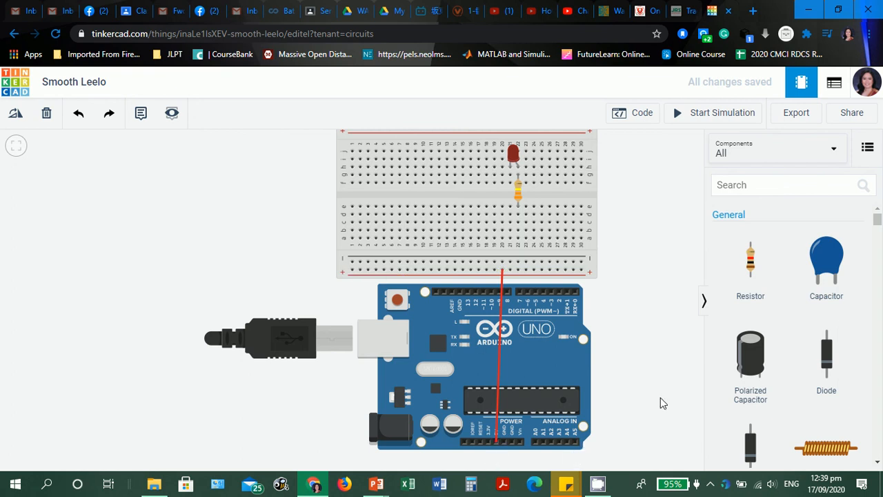
# Step: Wire the Arduino's GND pin beside AREF to the lower negative rail at column 15 and color the wire black
pyautogui.click(459, 293)
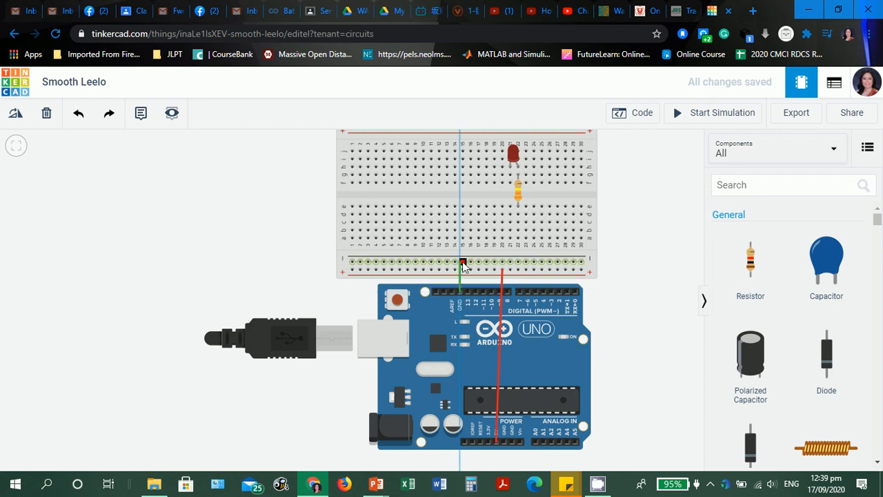
pyautogui.click(463, 262)
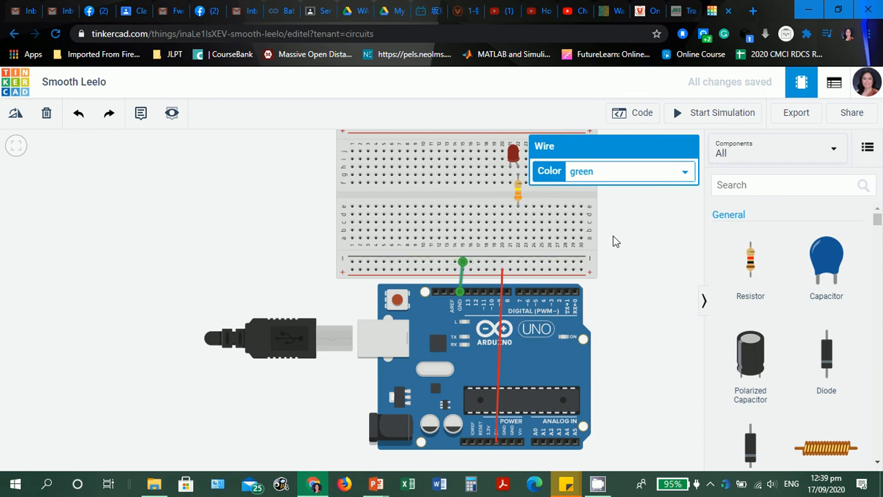
pyautogui.click(684, 172)
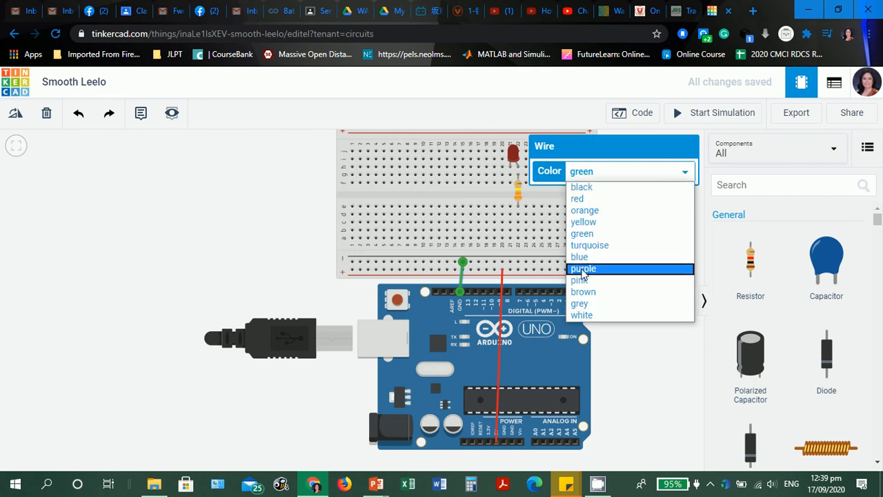
pyautogui.click(598, 187)
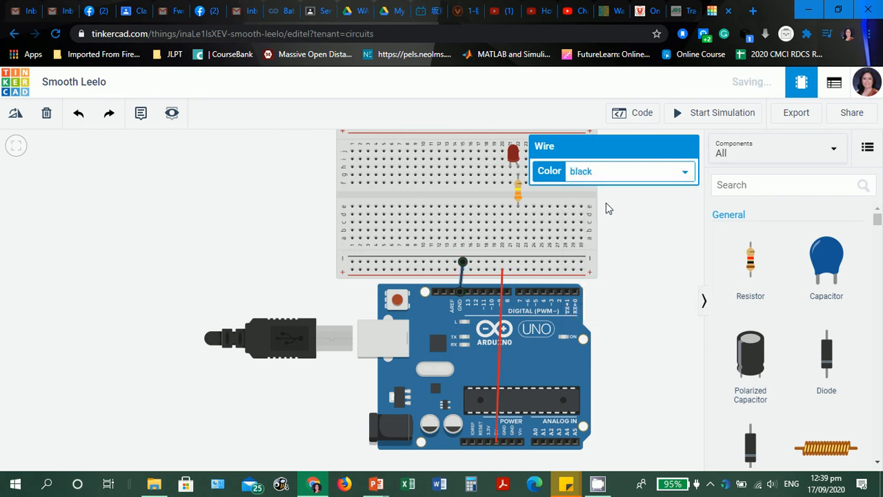
pyautogui.click(629, 283)
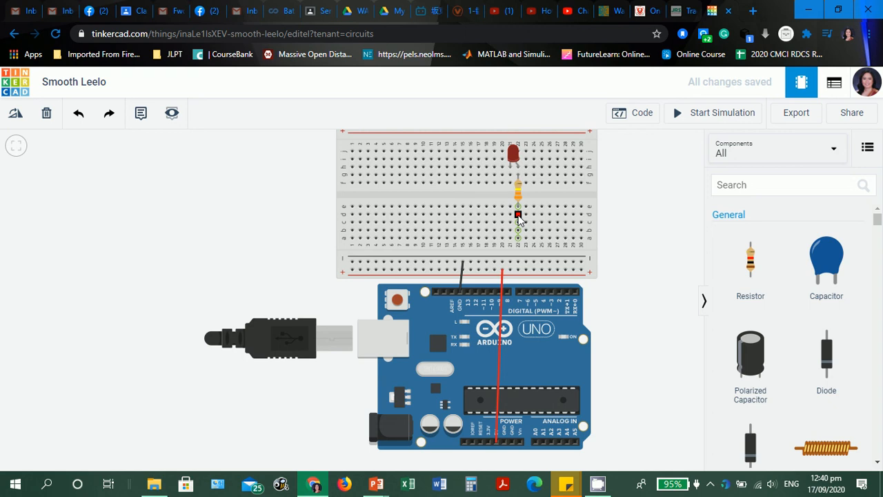
# Step: Connect breadboard hole d22, below the resistor, to the lower positive rail at column 22 with a green wire
pyautogui.click(517, 214)
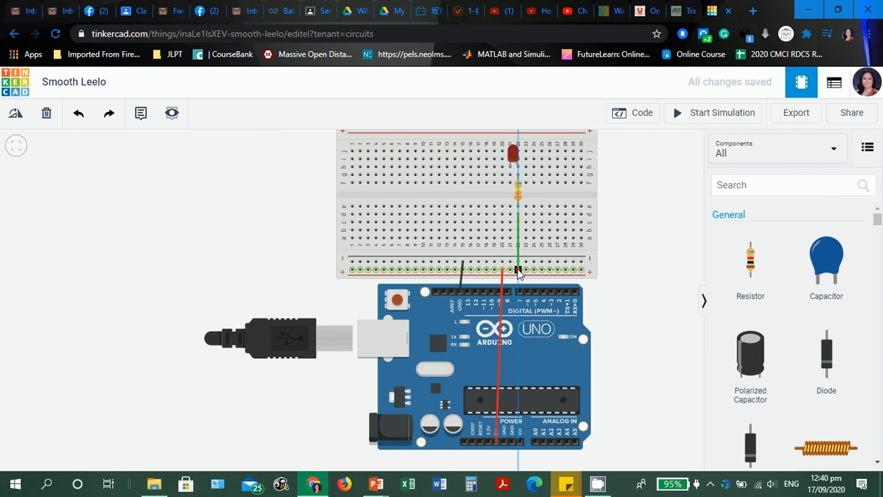
pyautogui.click(518, 270)
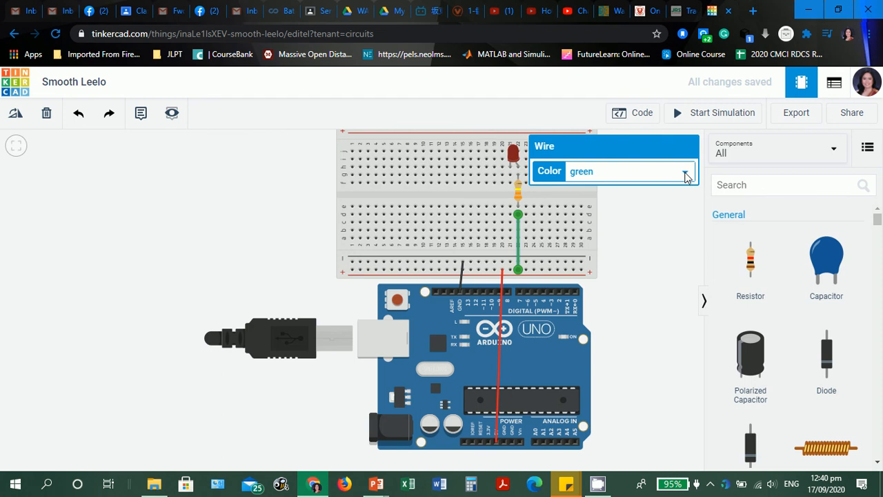
pyautogui.click(649, 244)
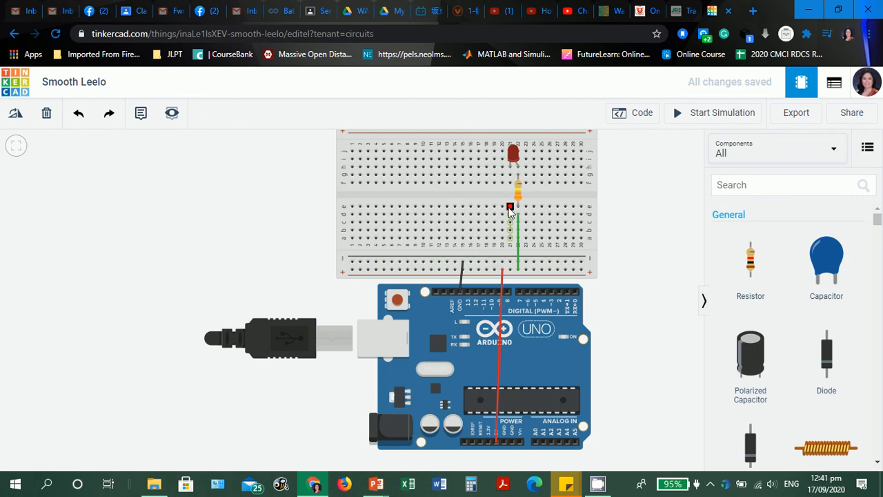
# Step: Connect breadboard hole e21 to the lower negative rail at column 17 with a green wire
pyautogui.click(509, 208)
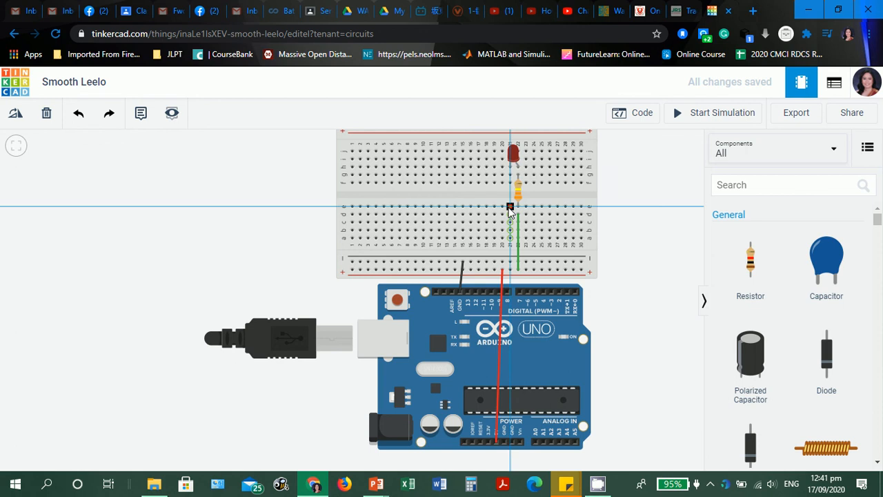
pyautogui.click(479, 263)
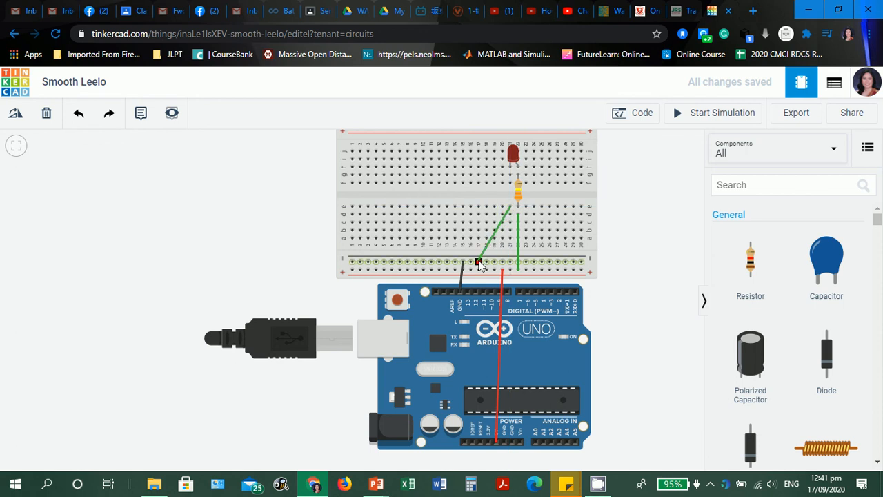
pyautogui.click(479, 262)
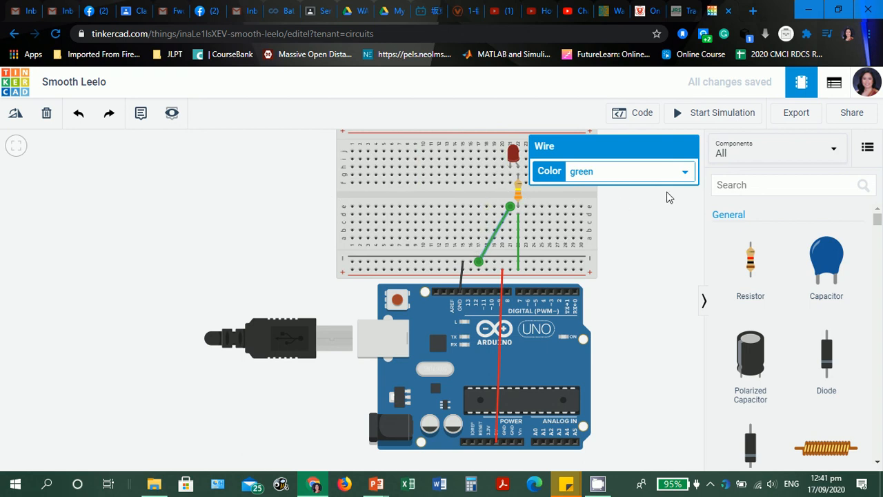
pyautogui.click(683, 171)
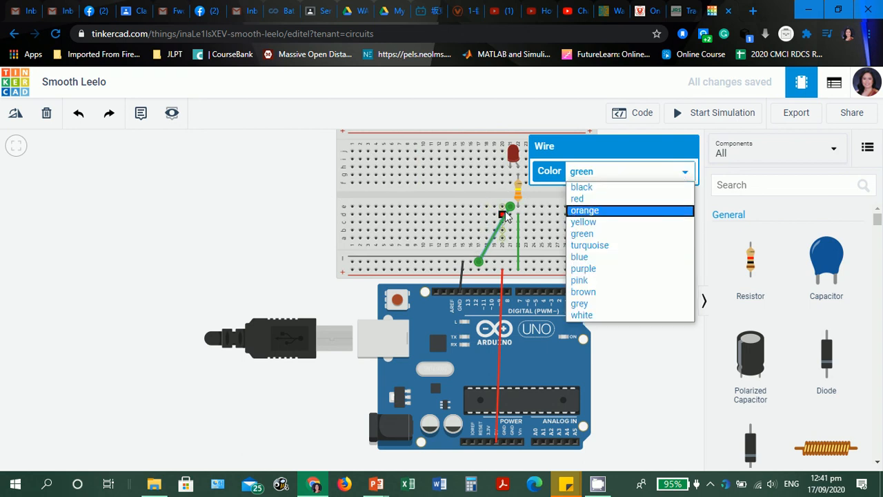
pyautogui.click(665, 355)
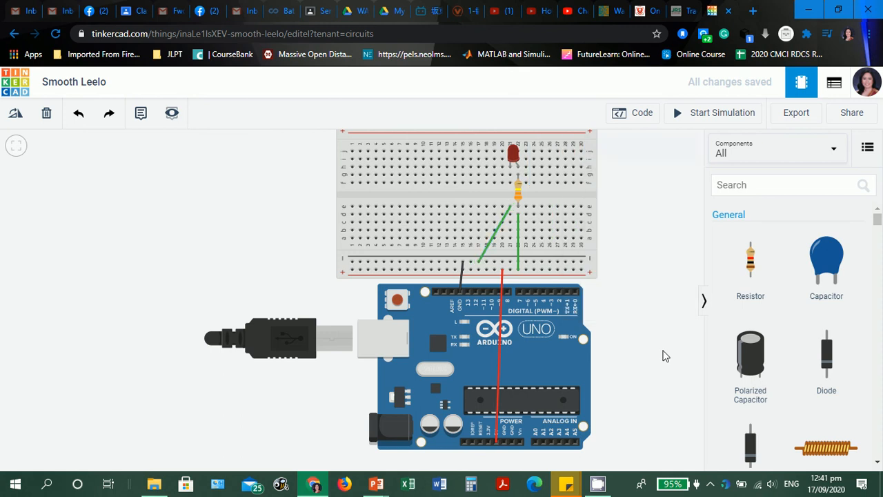
# Step: Delete the diagonal green wire between hole e21 and the lower negative rail
pyautogui.click(499, 231)
pyautogui.click(498, 231)
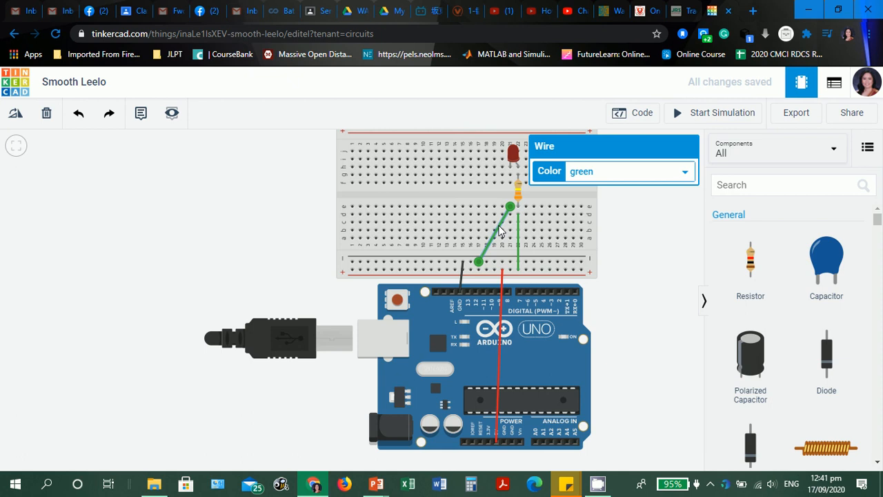
pyautogui.click(46, 116)
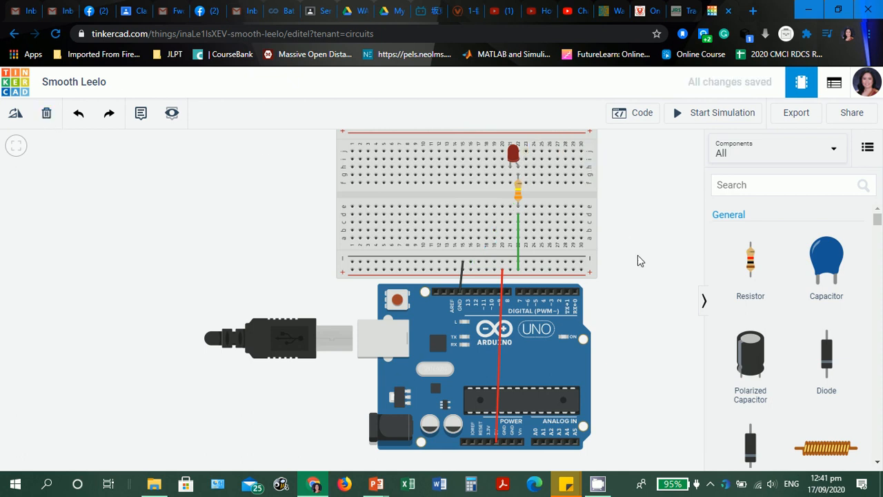
# Step: Wire hole g21, below the LED's leg, to the lower negative rail at column 18 and color the wire yellow
pyautogui.click(509, 176)
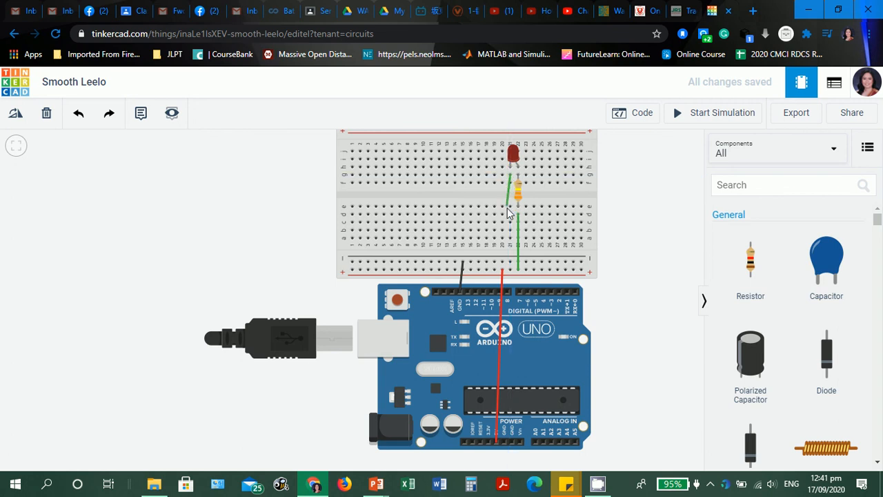
pyautogui.click(487, 263)
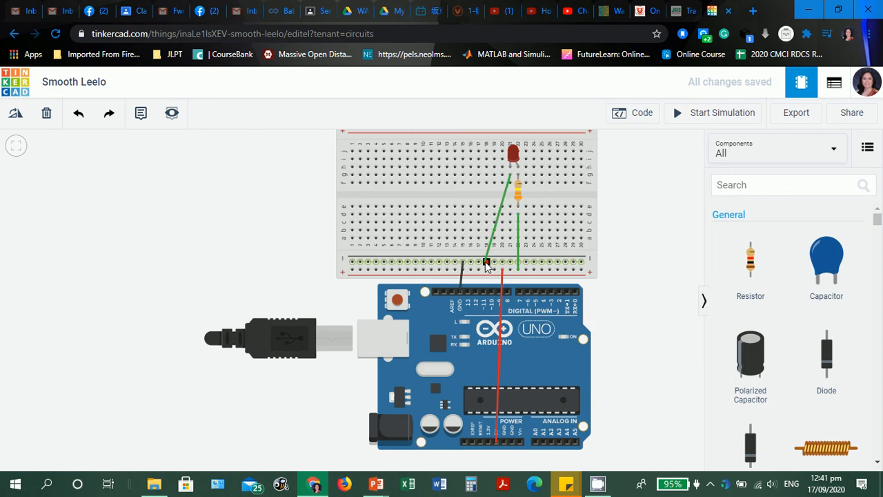
pyautogui.click(688, 174)
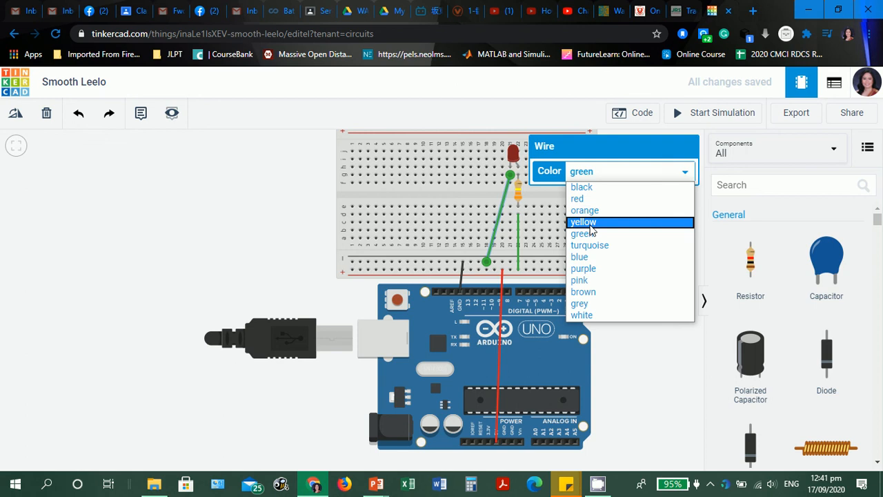
pyautogui.click(586, 223)
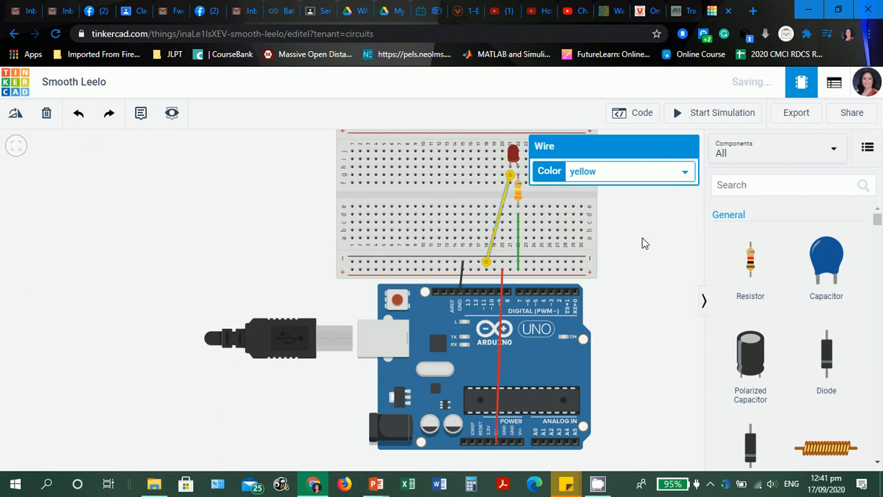
pyautogui.click(644, 243)
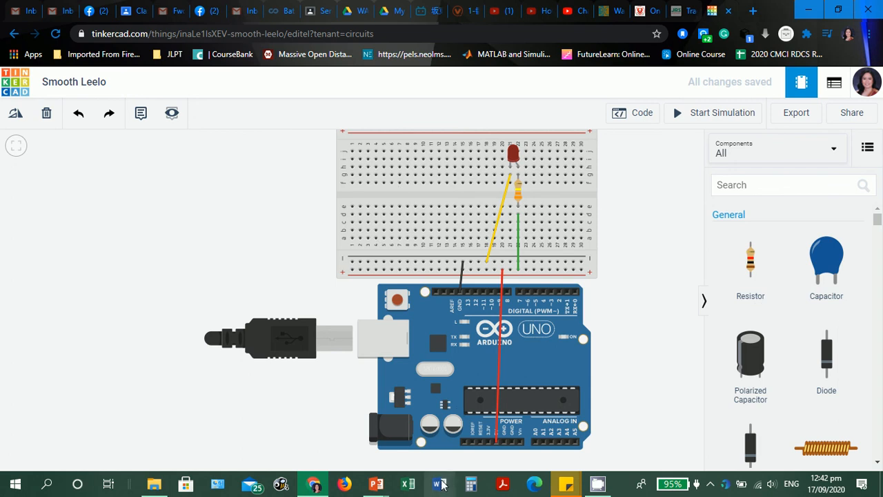
# Step: Check the LED and resistor wiring diagram in the PowerPoint slide show, and return to the Tinkercad circuit
pyautogui.moveTo(375, 486)
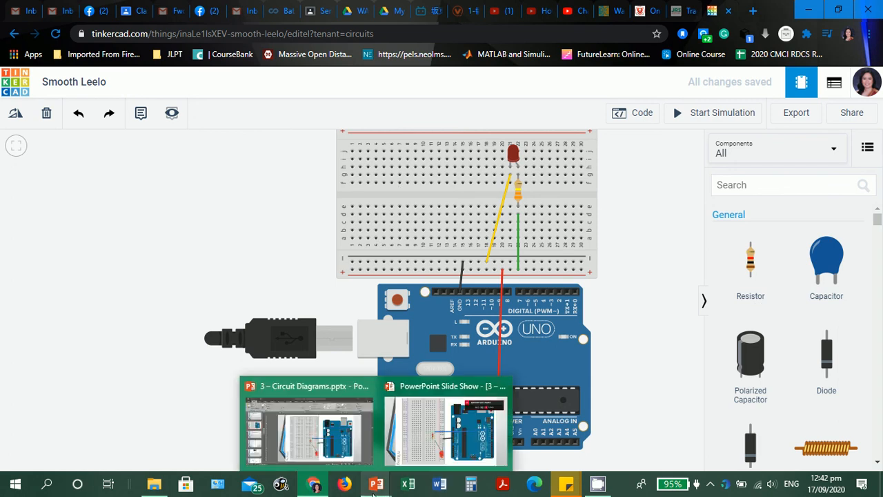
pyautogui.click(410, 449)
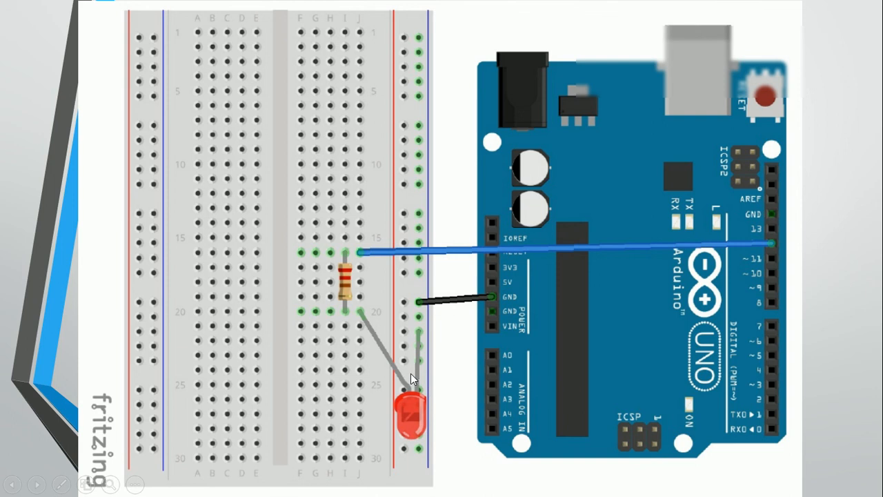
pyautogui.hotkey('alt', 'Tab')
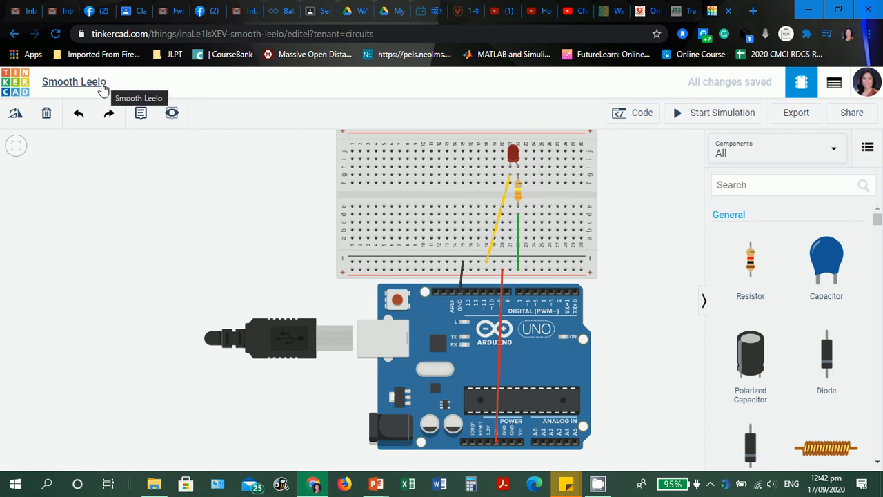
# Step: Rename the circuit "Arduino with one LED and Resistor"
pyautogui.click(103, 84)
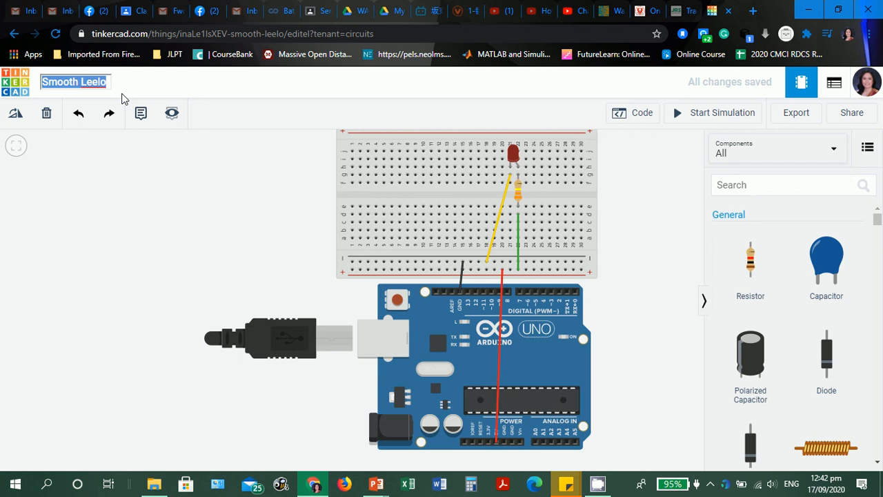
pyautogui.write('Arduin')
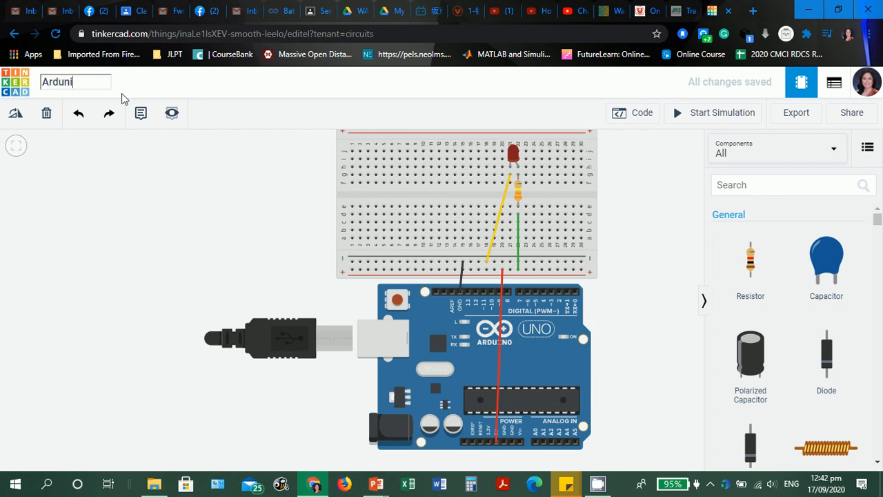
pyautogui.press('BackSpace')
pyautogui.press('BackSpace')
pyautogui.write('ino Exercis')
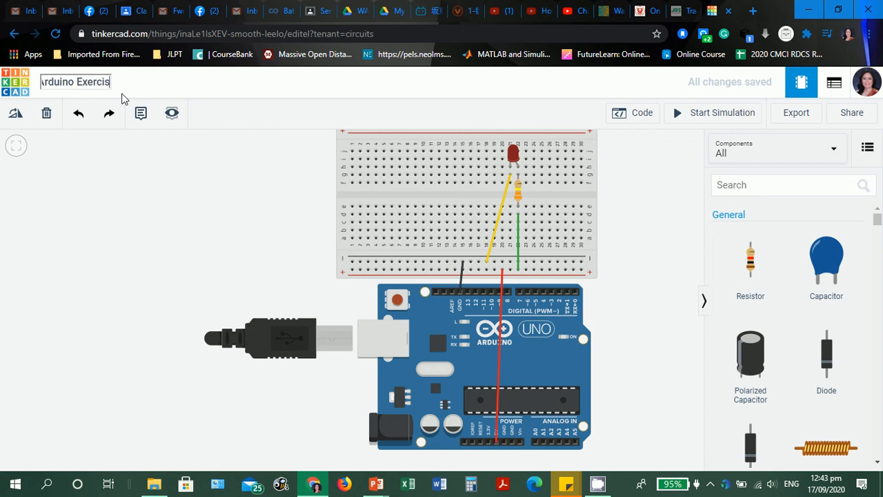
pyautogui.write('e 1')
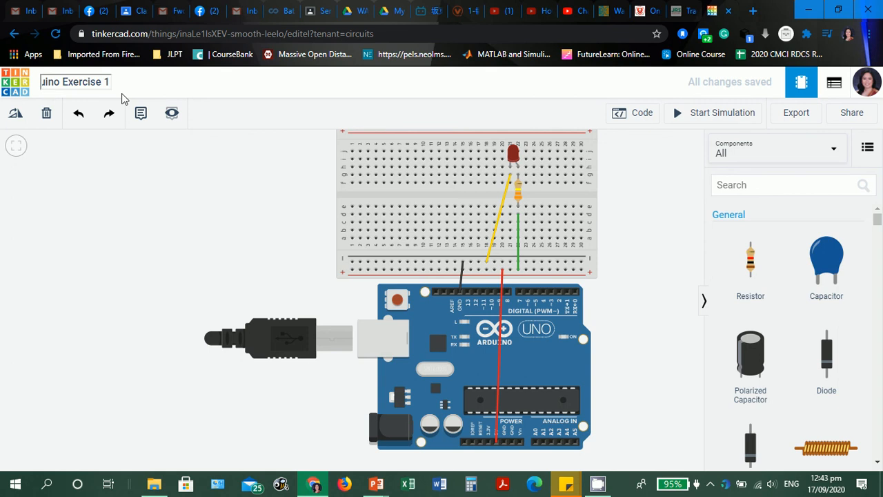
pyautogui.press('BackSpace')
pyautogui.press('BackSpace')
pyautogui.press('BackSpace')
pyautogui.press('BackSpace')
pyautogui.press('BackSpace')
pyautogui.press('BackSpace')
pyautogui.press('BackSpace')
pyautogui.press('BackSpace')
pyautogui.press('BackSpace')
pyautogui.press('BackSpace')
pyautogui.press('BackSpace')
pyautogui.write('with')
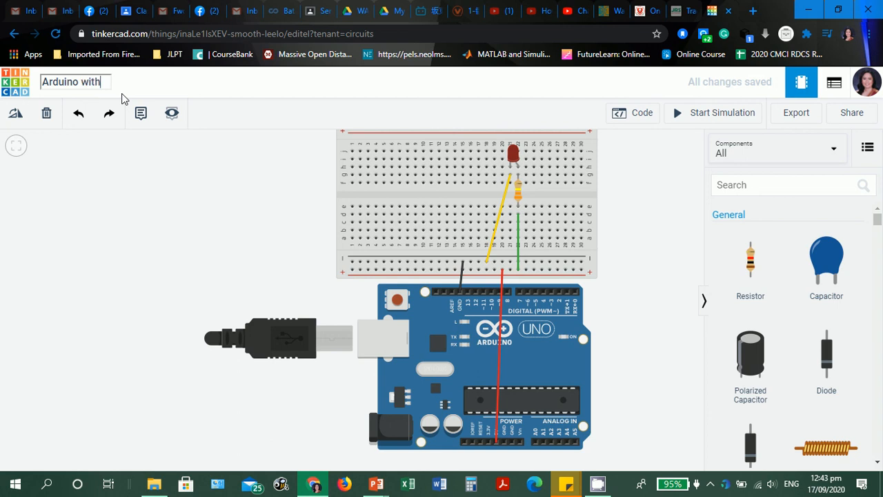
pyautogui.write(' one L')
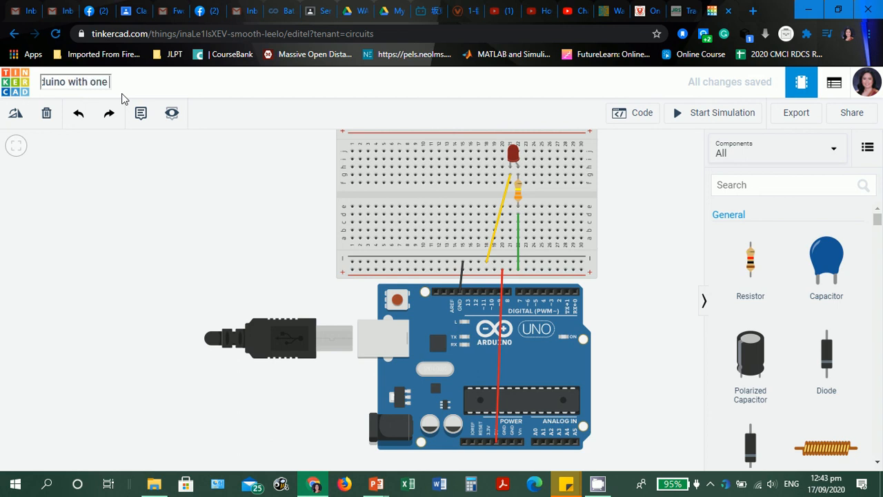
pyautogui.write('ED')
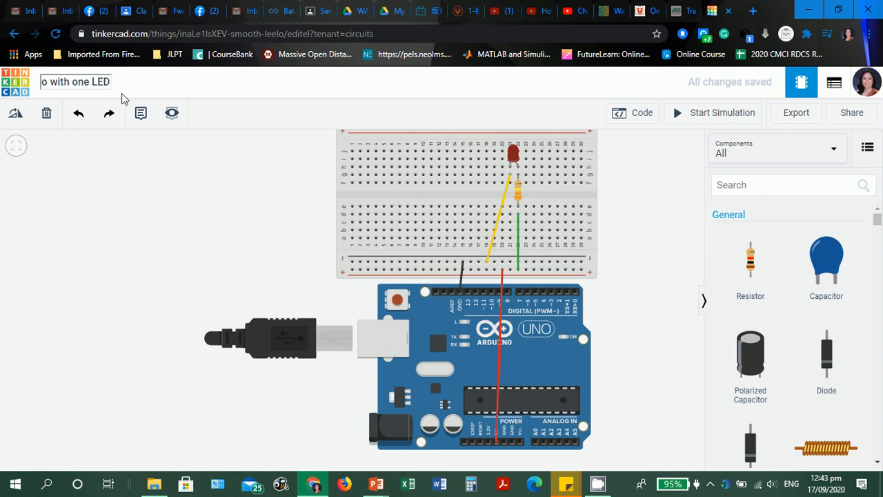
pyautogui.write(' and Res')
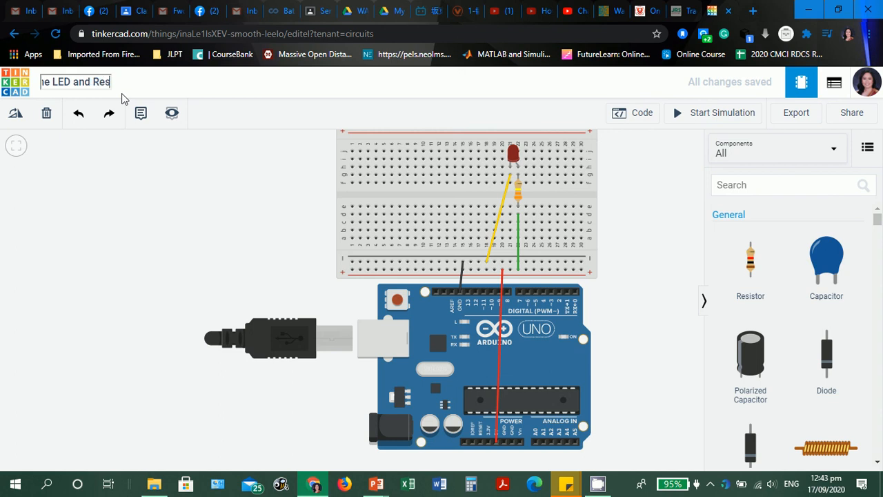
pyautogui.write('istor')
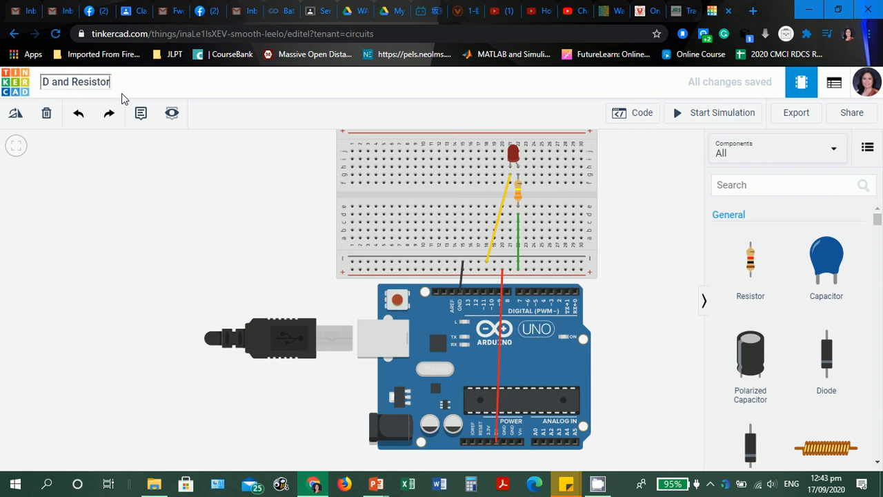
pyautogui.click(133, 91)
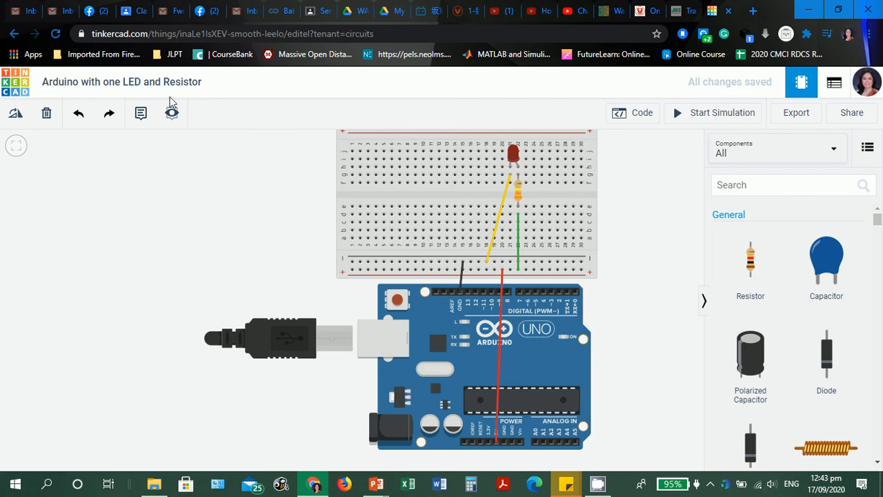
# Step: Go back to the circuits dashboard and reopen the design "Arduino with one LED and Resistor" for editing
pyautogui.click(23, 81)
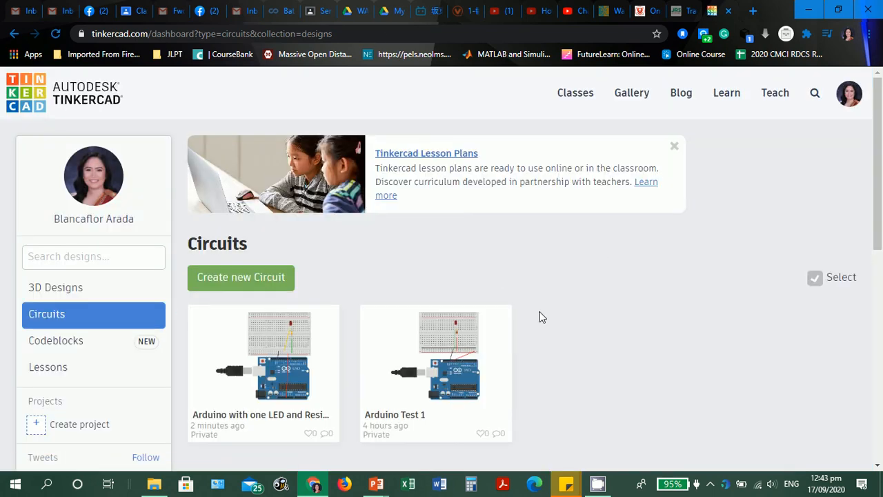
pyautogui.scroll(-1, 540, 316)
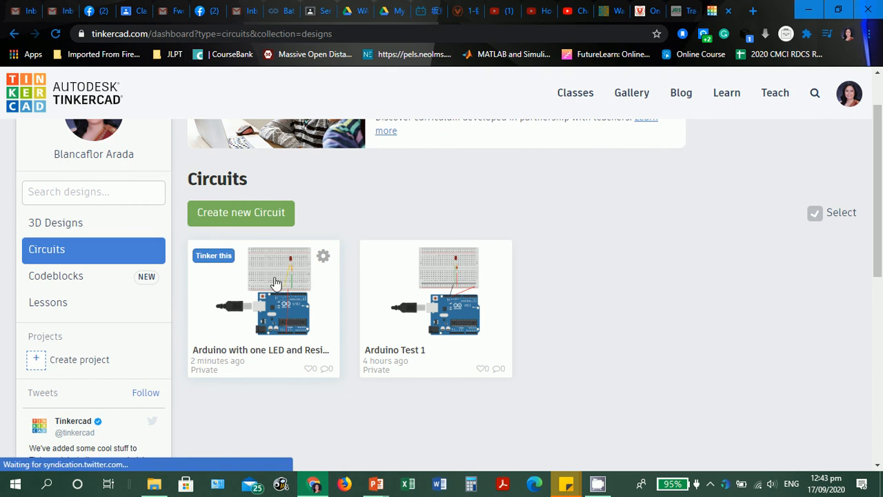
pyautogui.click(322, 315)
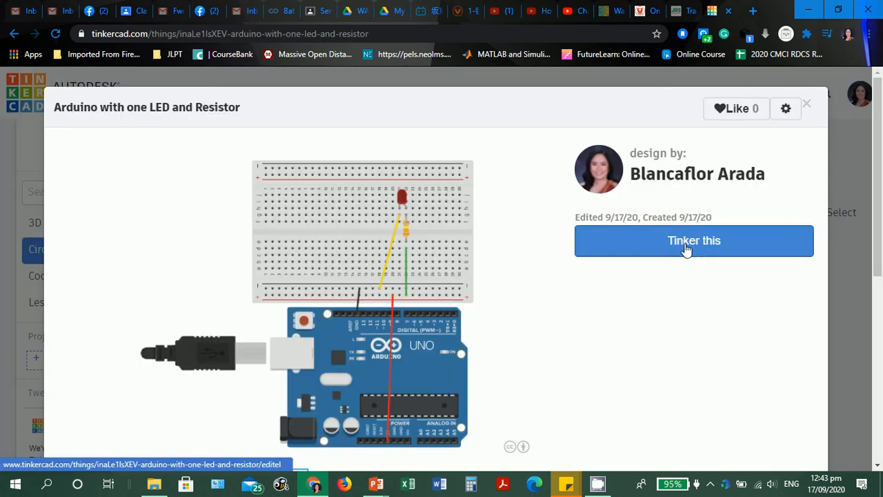
pyautogui.click(687, 249)
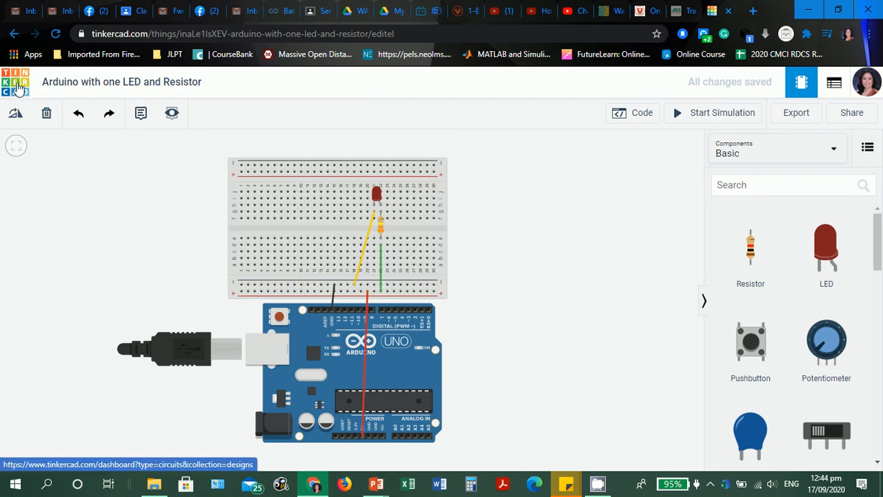
# Step: Return to the circuits dashboard and open the design properties of "Arduino with one LED and Resistor"
pyautogui.click(19, 89)
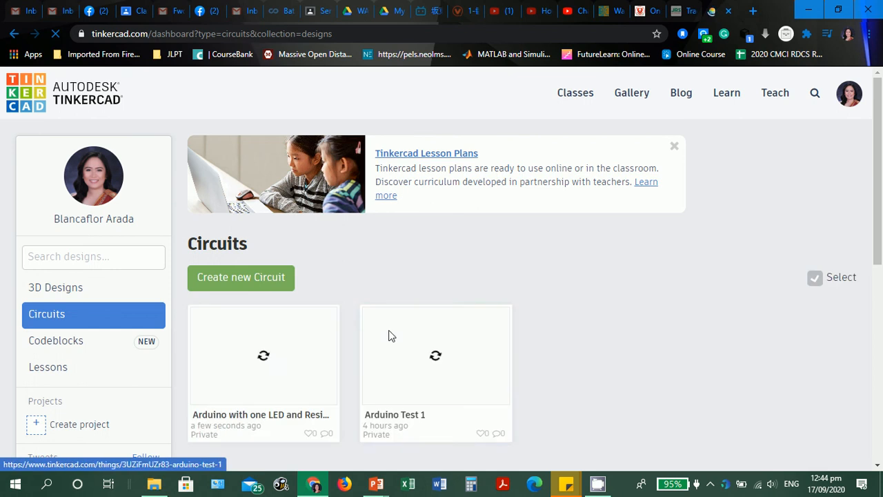
pyautogui.scroll(-2, 565, 369)
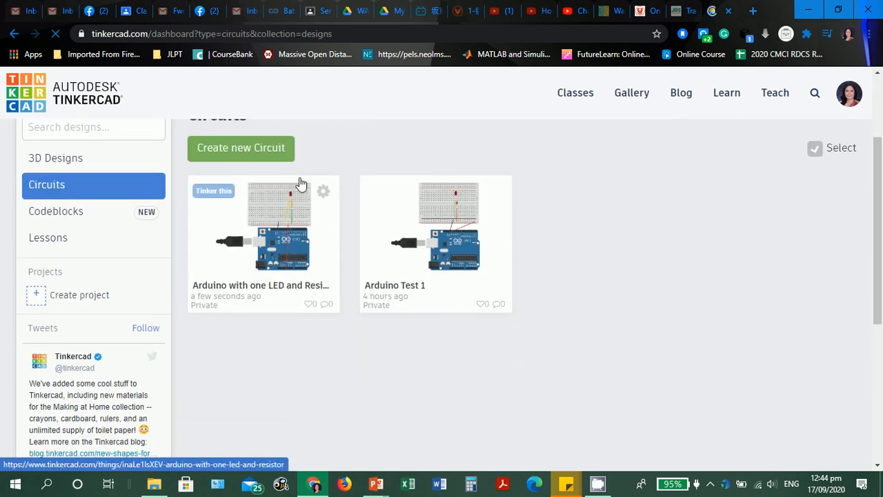
pyautogui.click(325, 195)
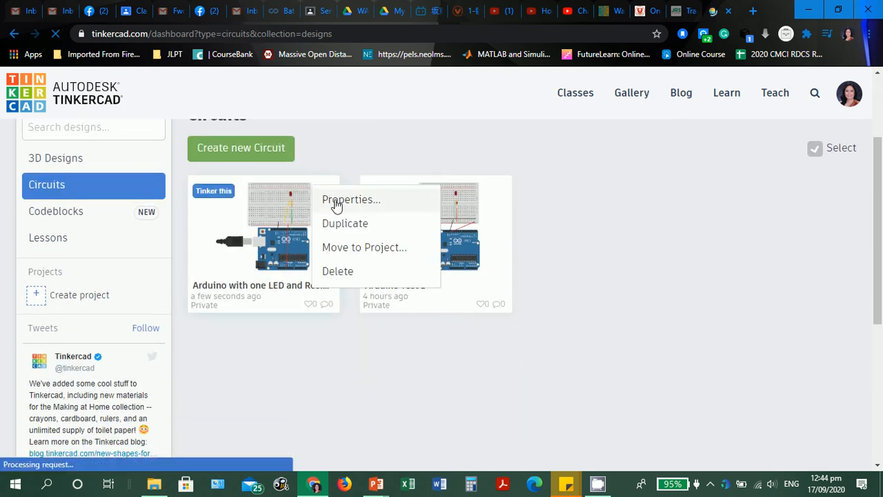
pyautogui.click(334, 201)
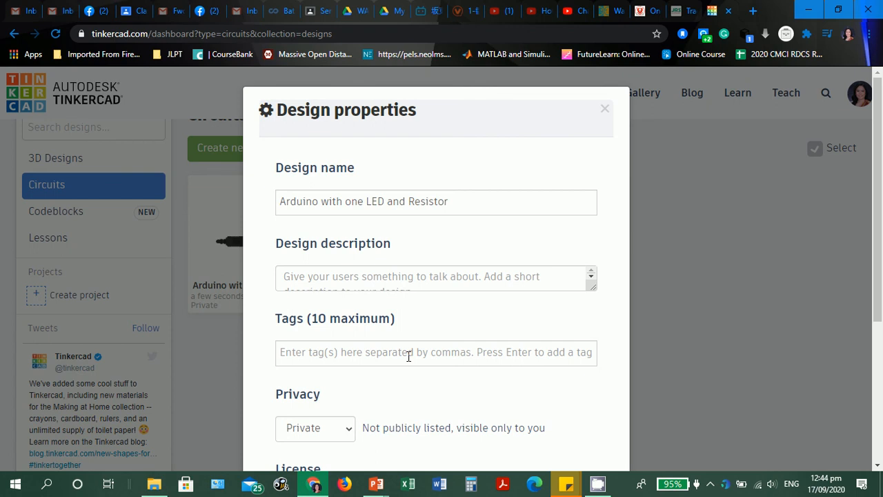
# Step: Review the privacy and license choices in the design properties, and save them as Private and Public Domain
pyautogui.click(408, 355)
pyautogui.press('Tab')
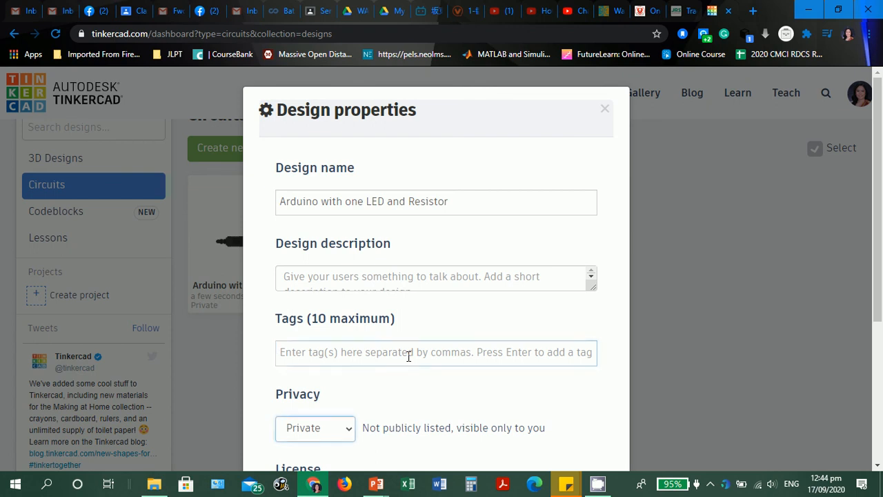
pyautogui.click(347, 435)
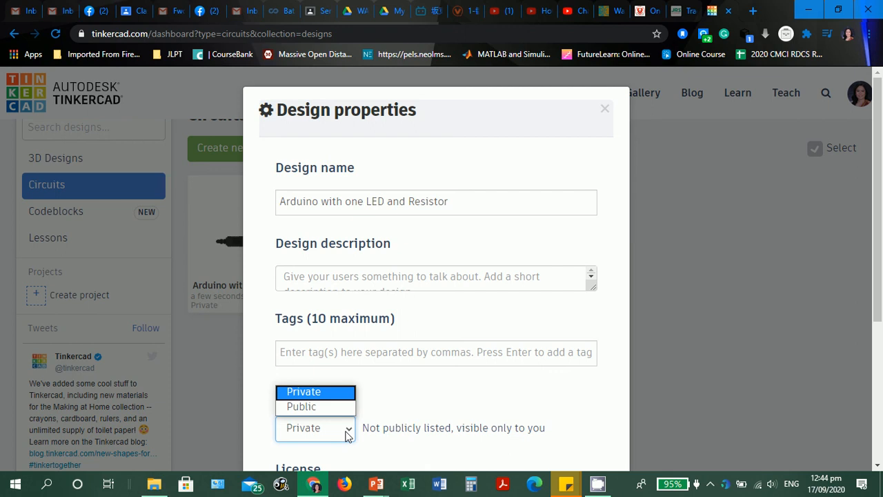
pyautogui.click(347, 432)
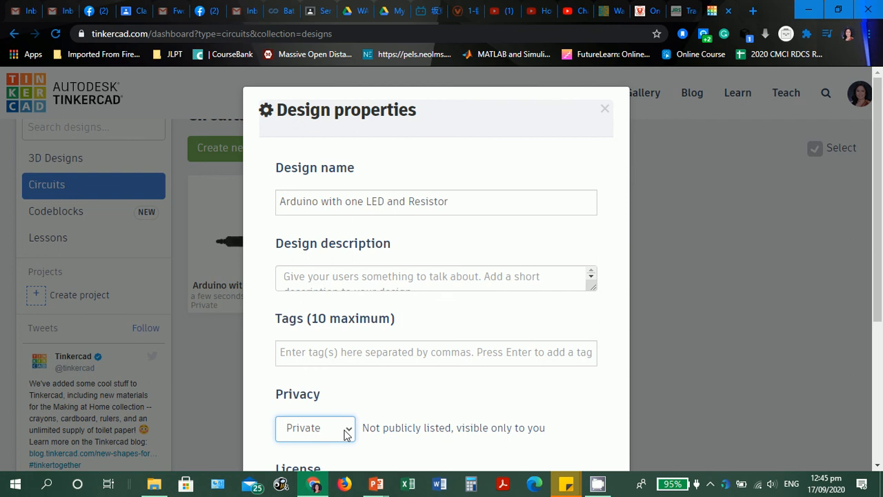
pyautogui.press('Tab')
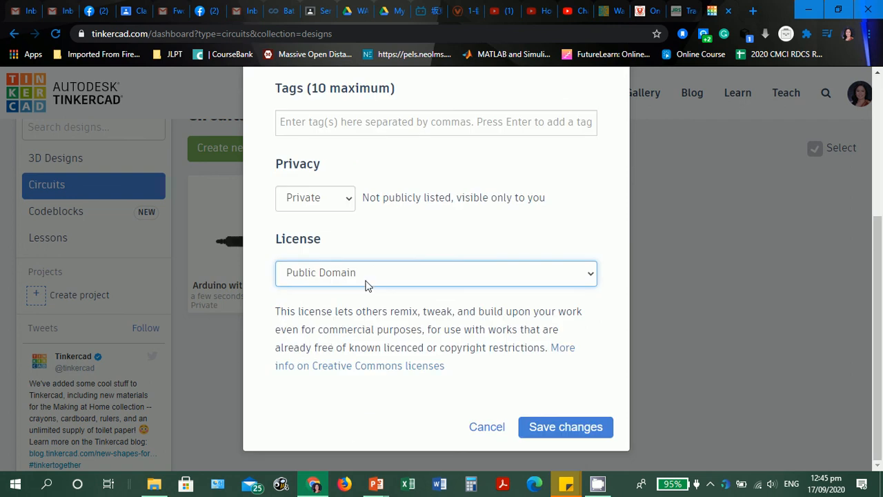
pyautogui.click(368, 285)
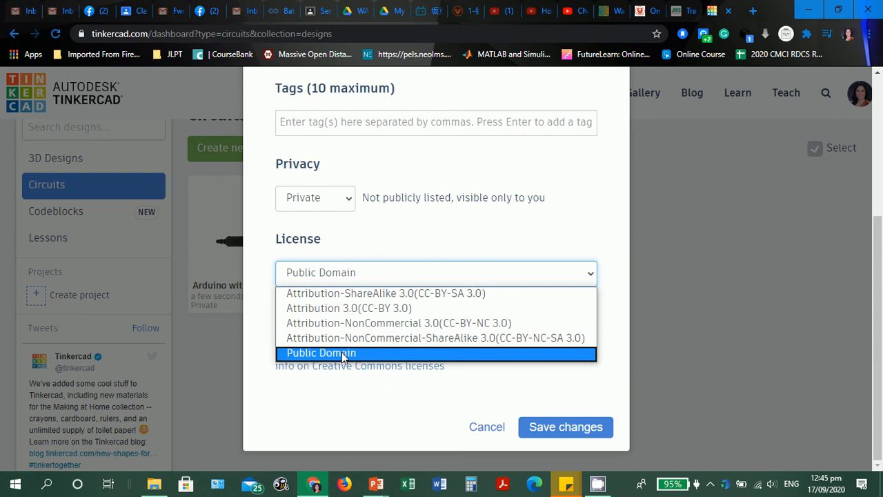
pyautogui.click(388, 244)
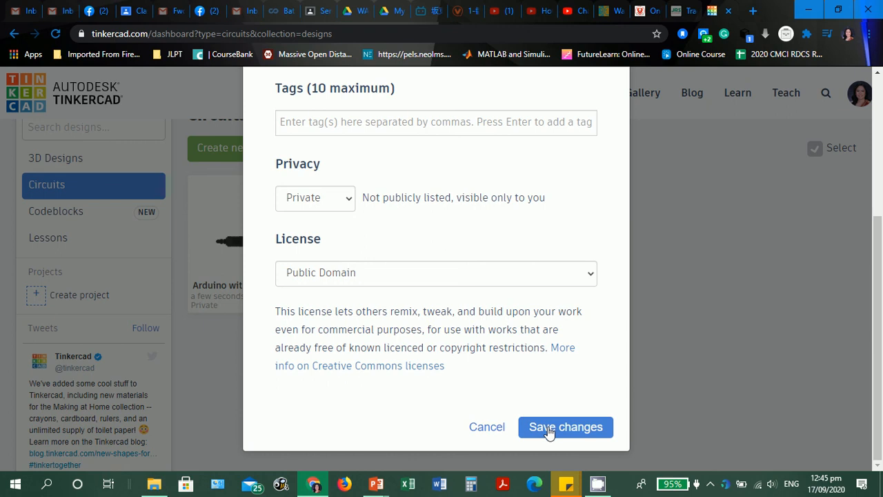
pyautogui.click(549, 429)
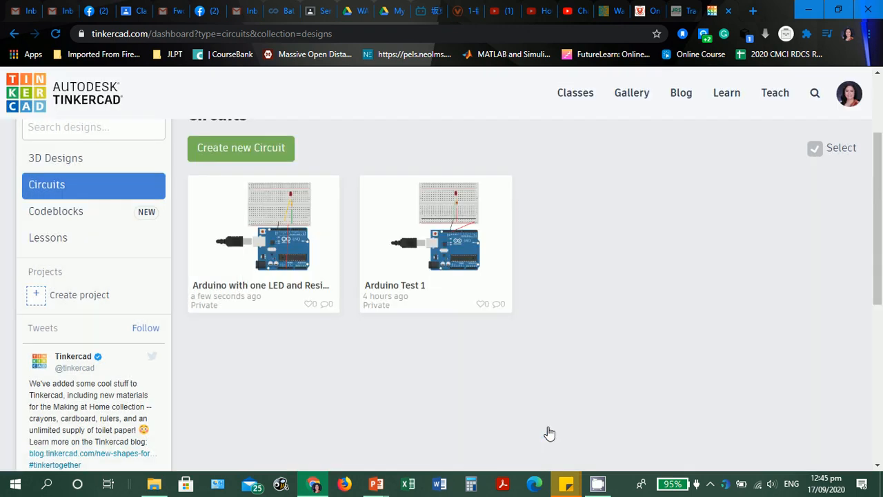
# Step: Open the details page of "Arduino with one LED and Resistor", examine its comments and simulation options, and close it
pyautogui.moveTo(325, 194)
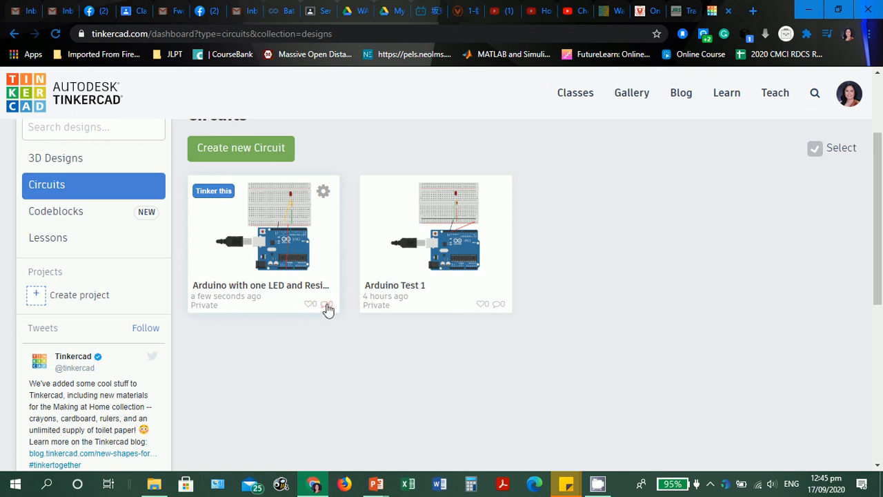
pyautogui.click(324, 197)
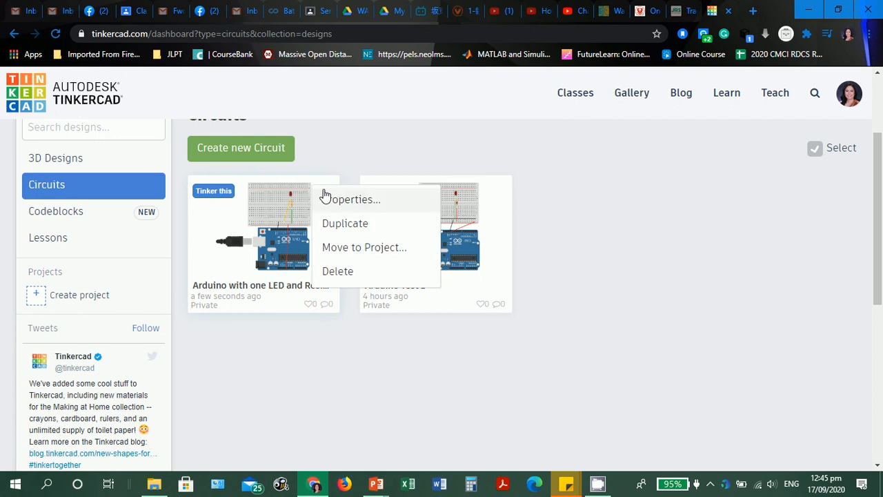
pyautogui.click(206, 227)
pyautogui.scroll(-5, 664, 335)
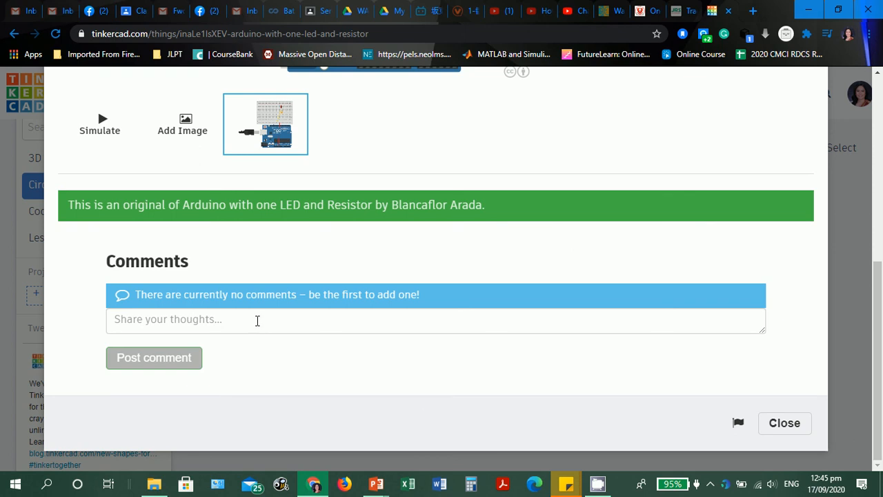
pyautogui.scroll(4, 529, 391)
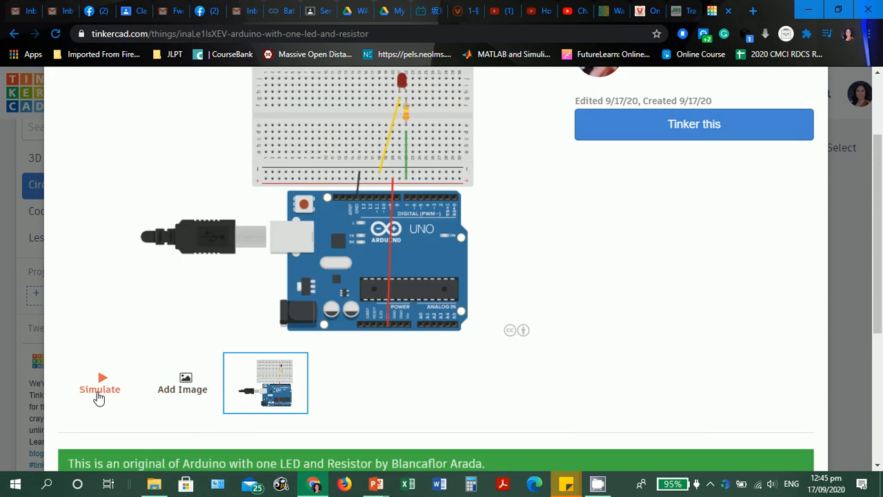
pyautogui.scroll(2, 389, 190)
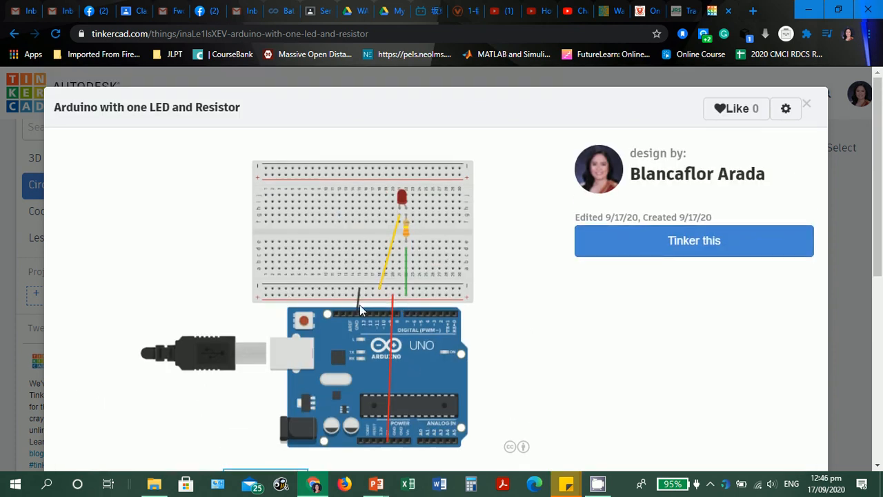
pyautogui.click(807, 104)
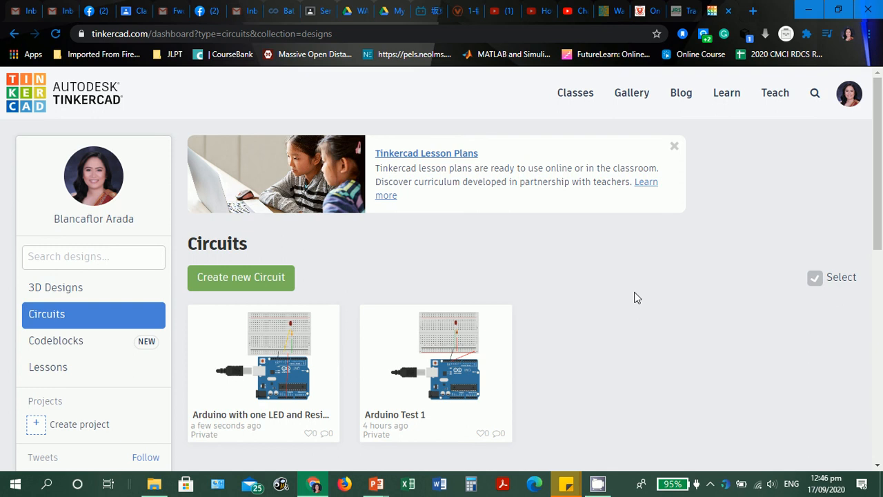
# Step: Log out of the Tinkercad account
pyautogui.click(853, 100)
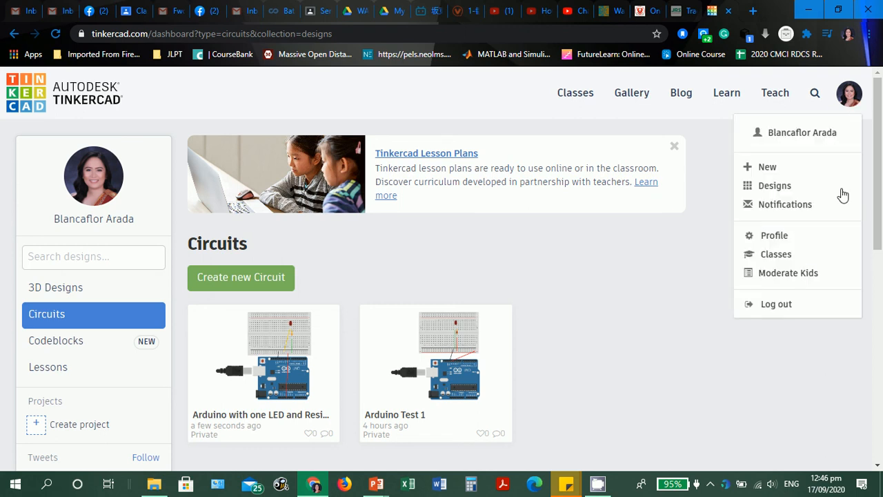
pyautogui.click(780, 308)
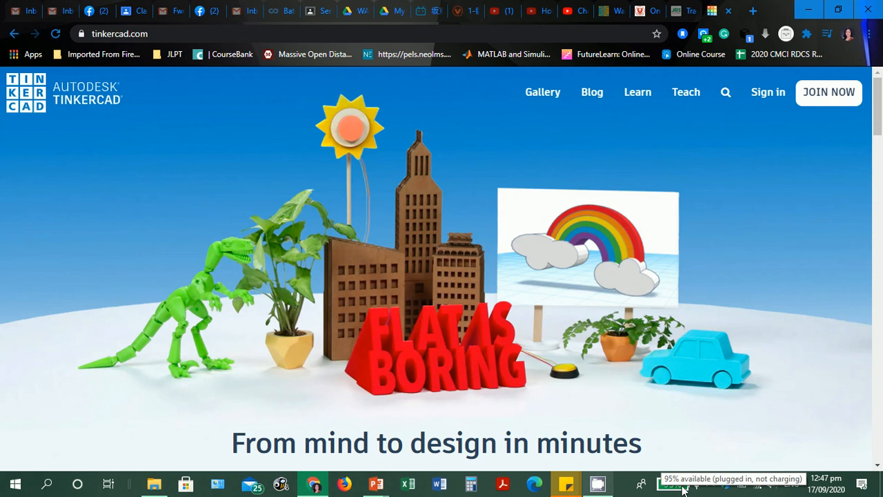
pyautogui.click(710, 483)
pyautogui.rightClick(710, 458)
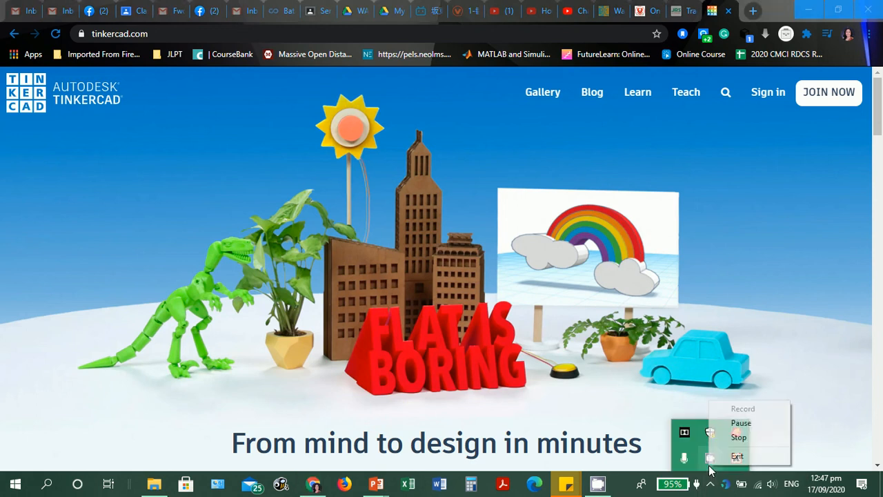